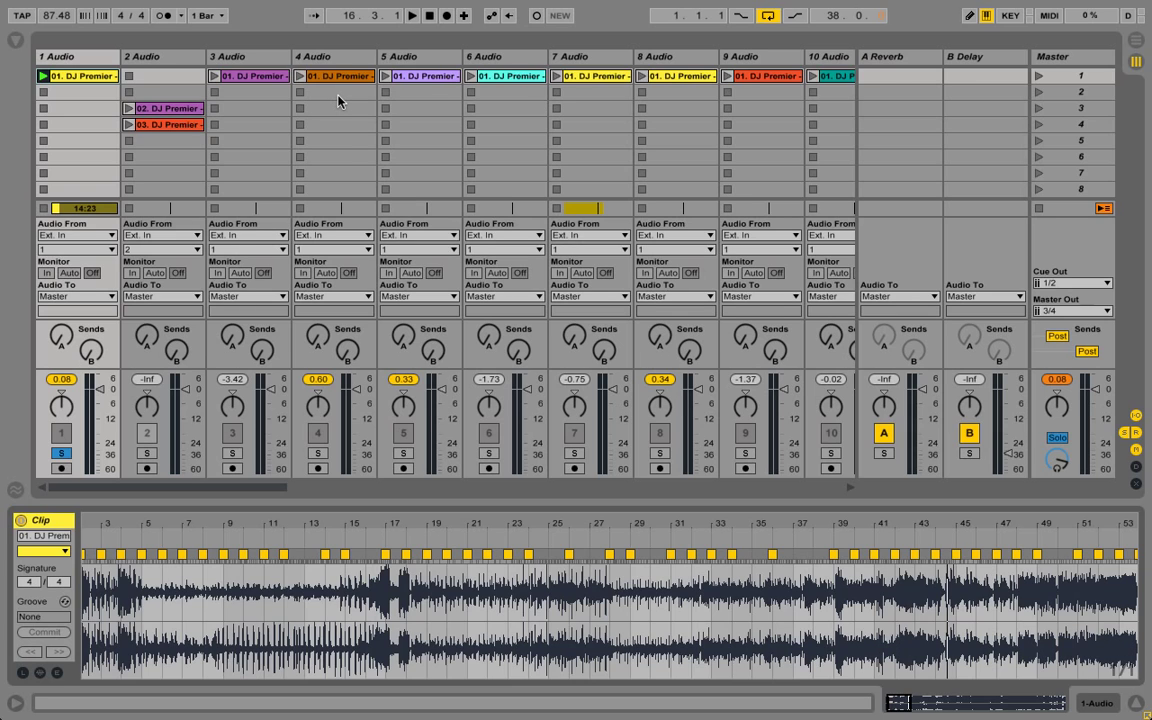
- Select the 01. DJ Premier clip on the 1 Audio track
left_click(80, 77)
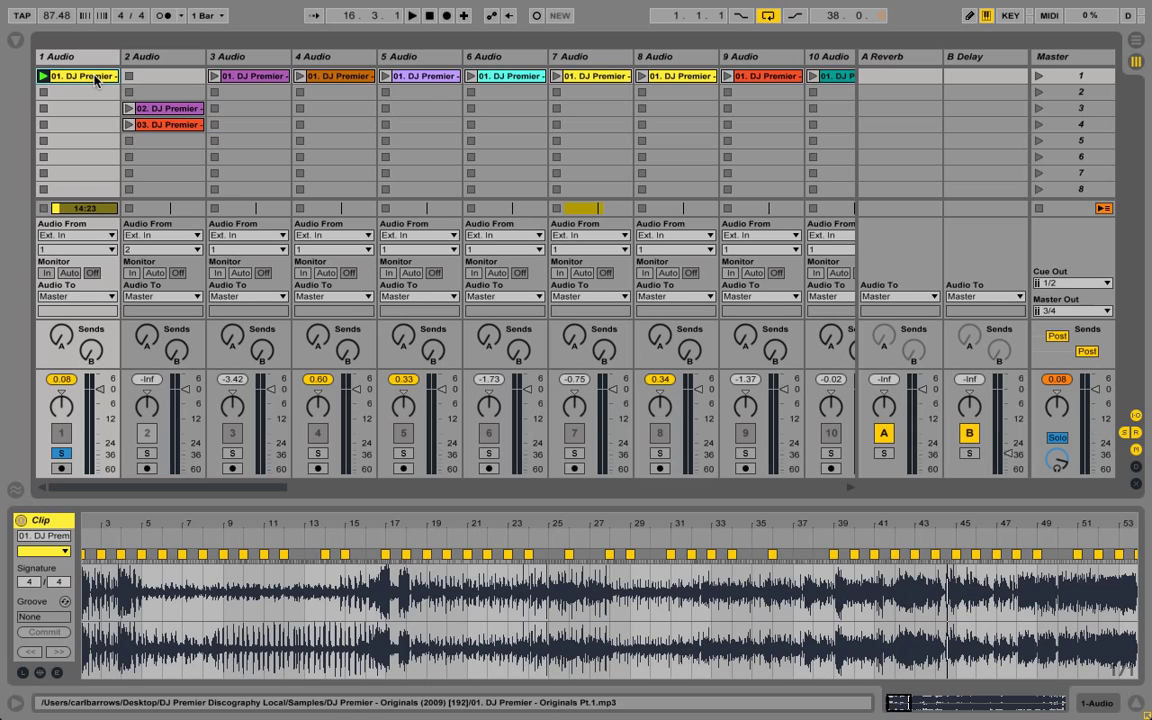
- Switch to the Arrangement timeline and make track 1's arrangement clips play again
key("Tab")
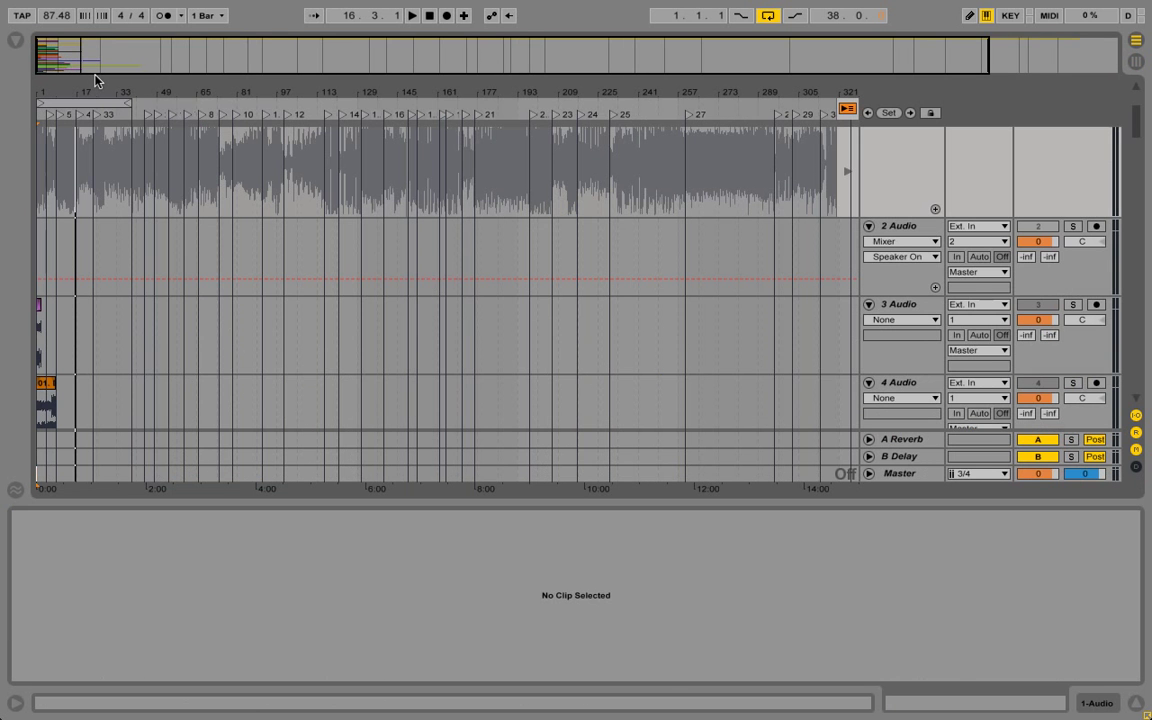
left_click(848, 111)
scroll(586, 209, "up", 3)
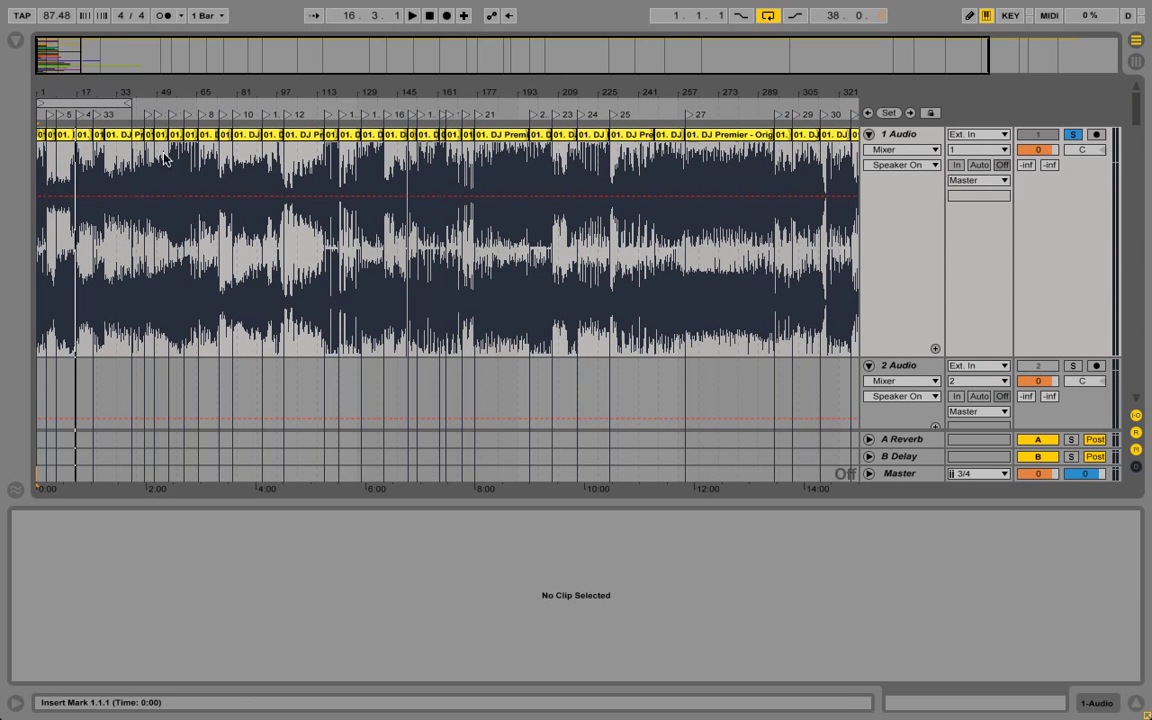
- Set the start position to bar 23, zoom to bars 20–37, and select the bar-28 clip
left_click(97, 118)
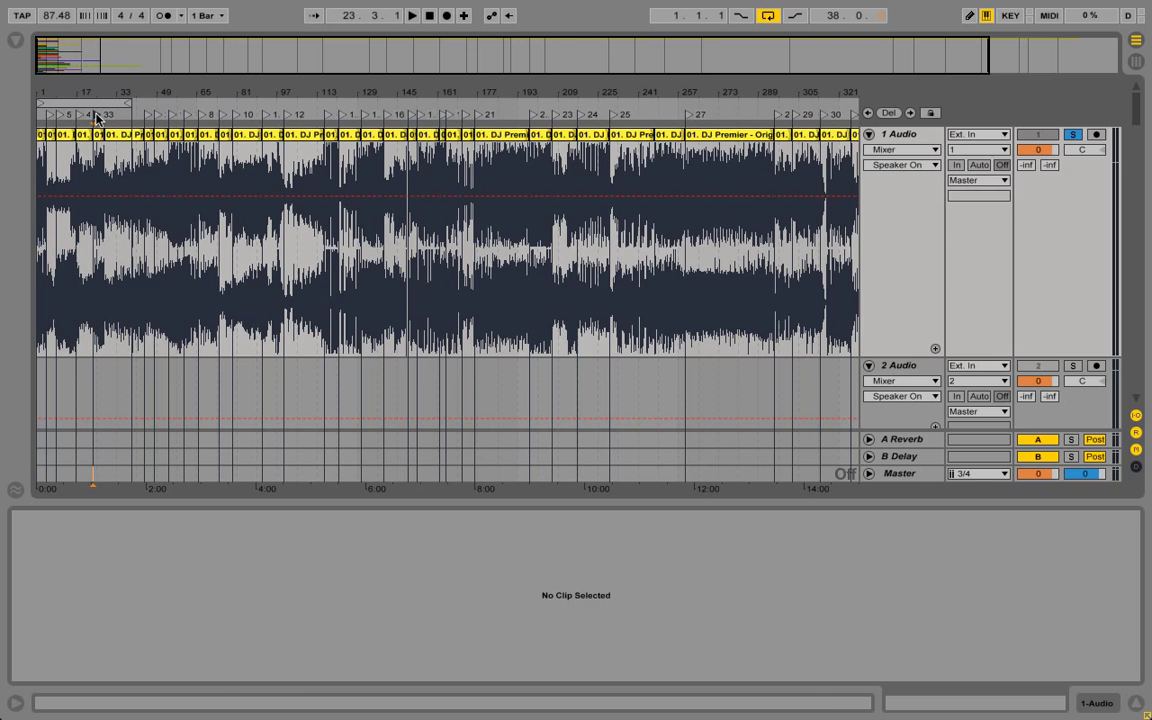
scroll(134, 141, "down", 5)
scroll(134, 141, "up", 5)
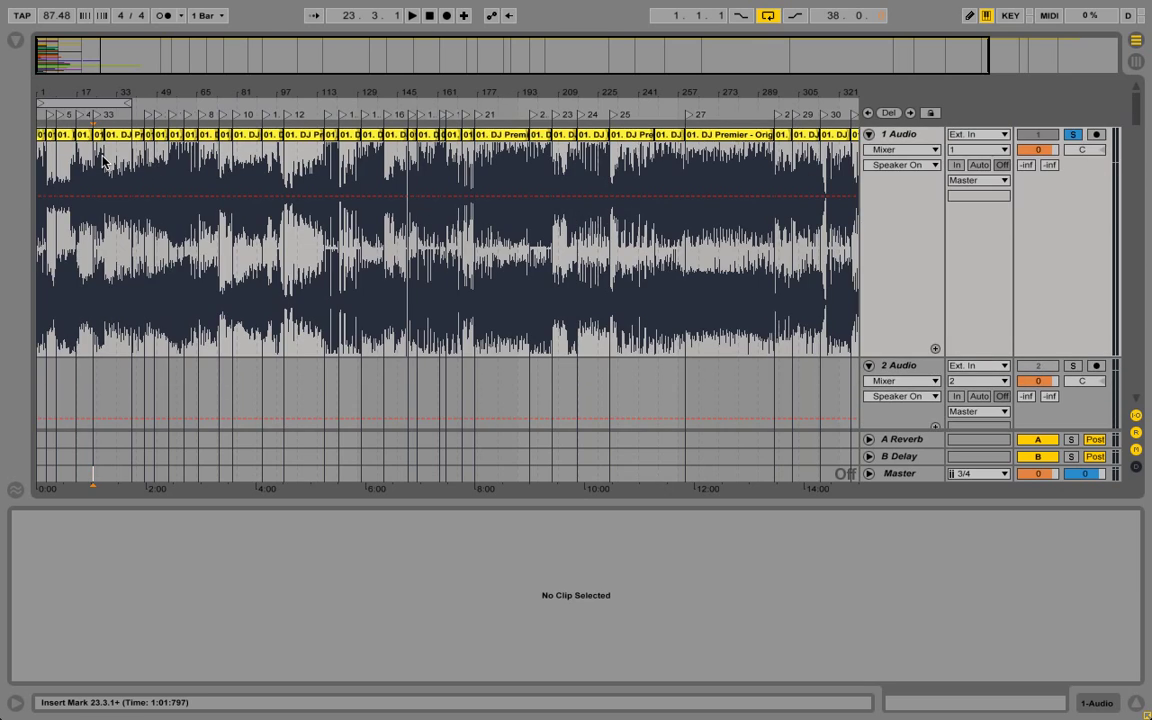
left_click_drag(98, 98, 324, 106)
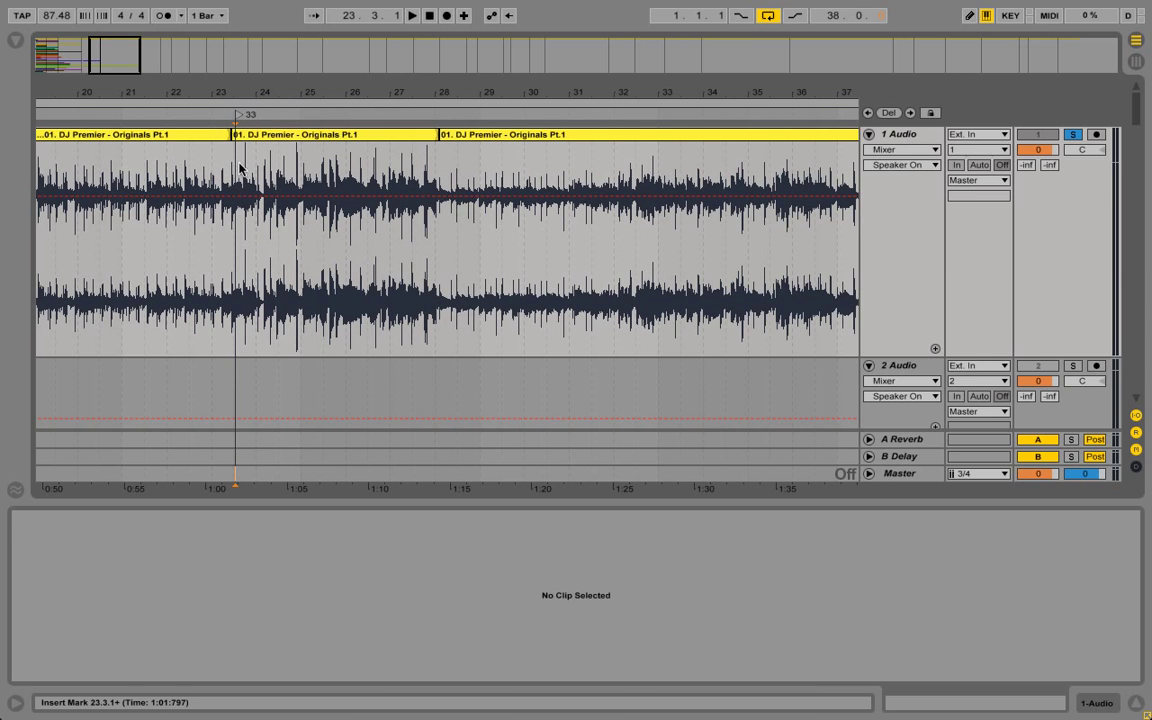
left_click(458, 139)
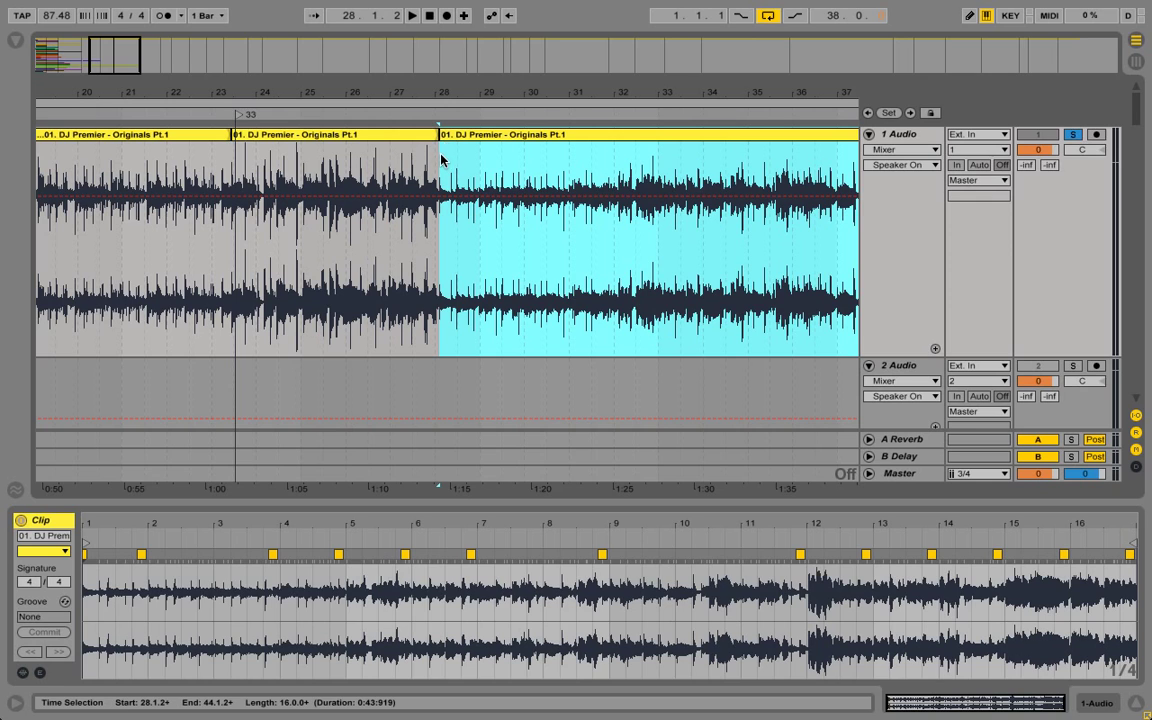
left_click(441, 158)
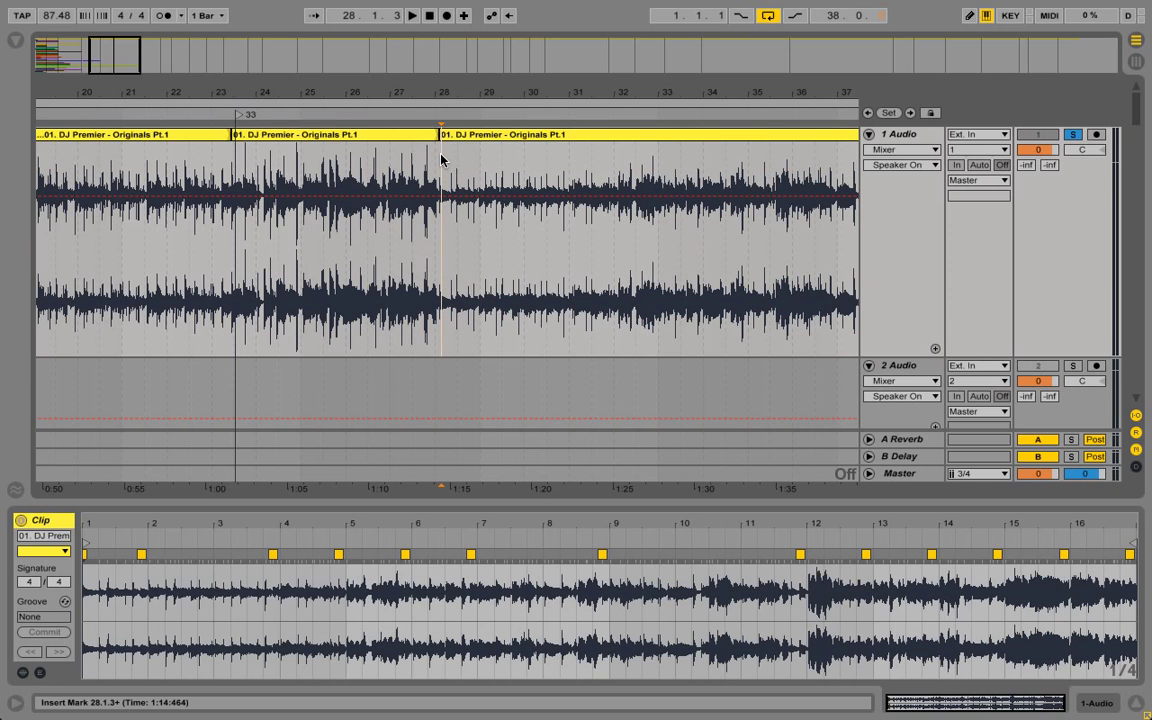
right_click(441, 158)
left_click(438, 152)
left_click(438, 152)
right_click(438, 152)
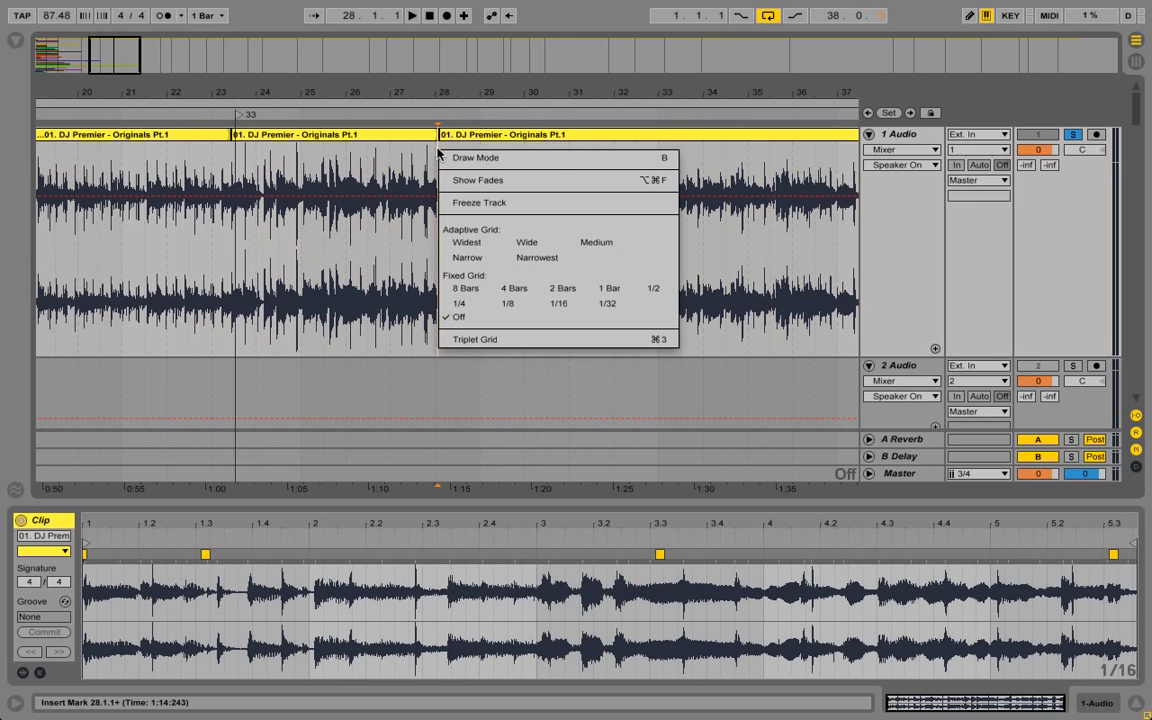
left_click(438, 152)
left_click(449, 134)
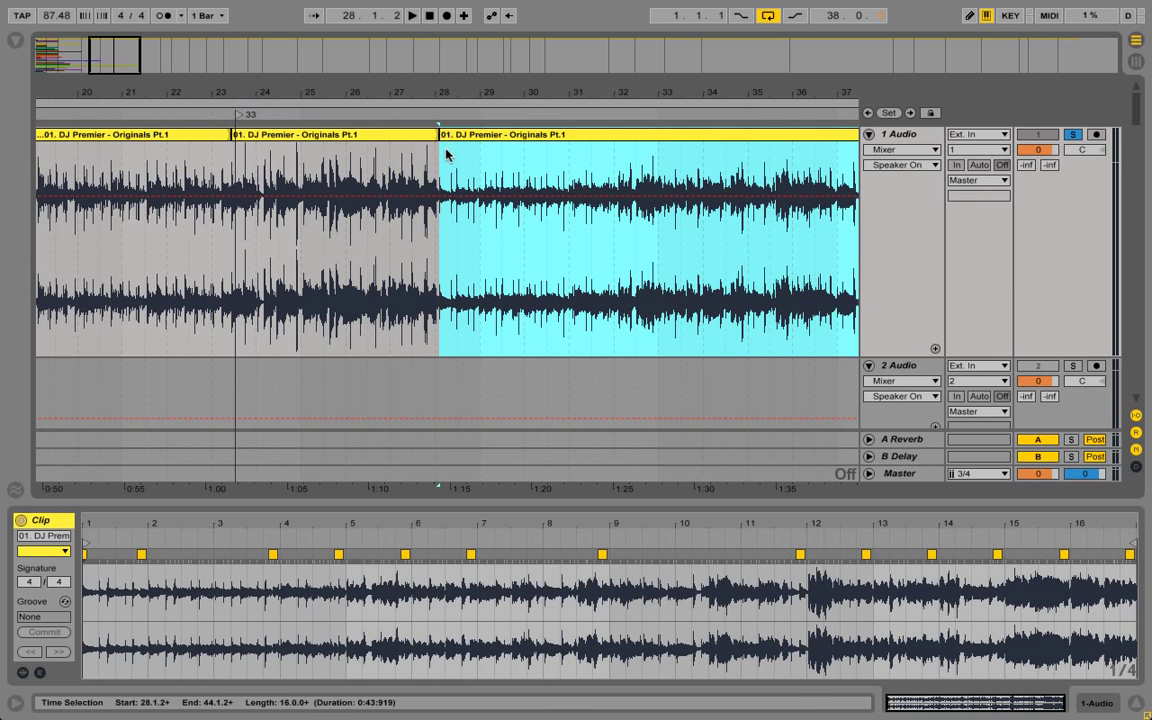
right_click(445, 158)
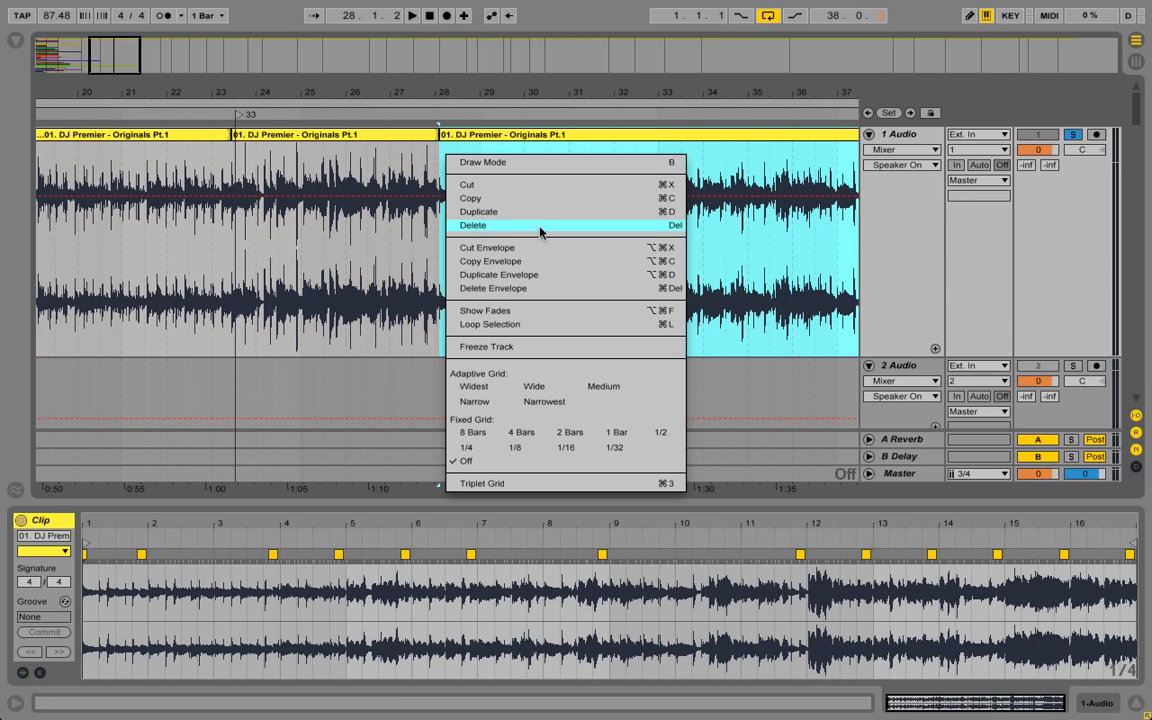
left_click(345, 160)
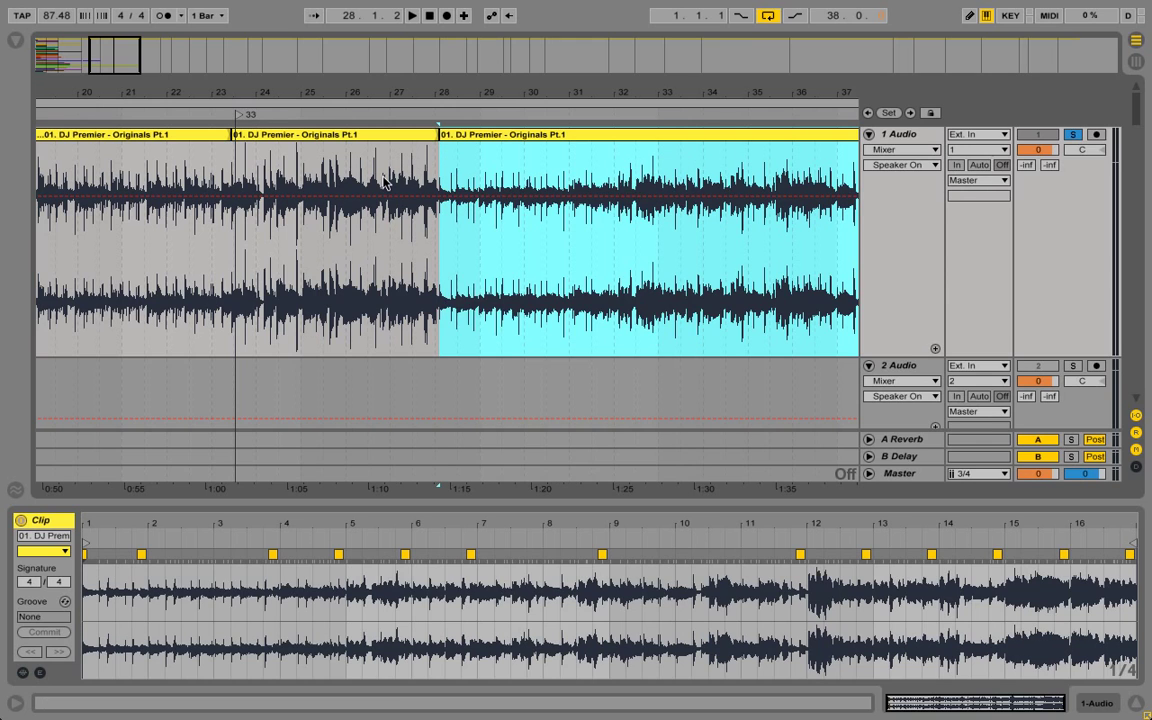
left_click(379, 163)
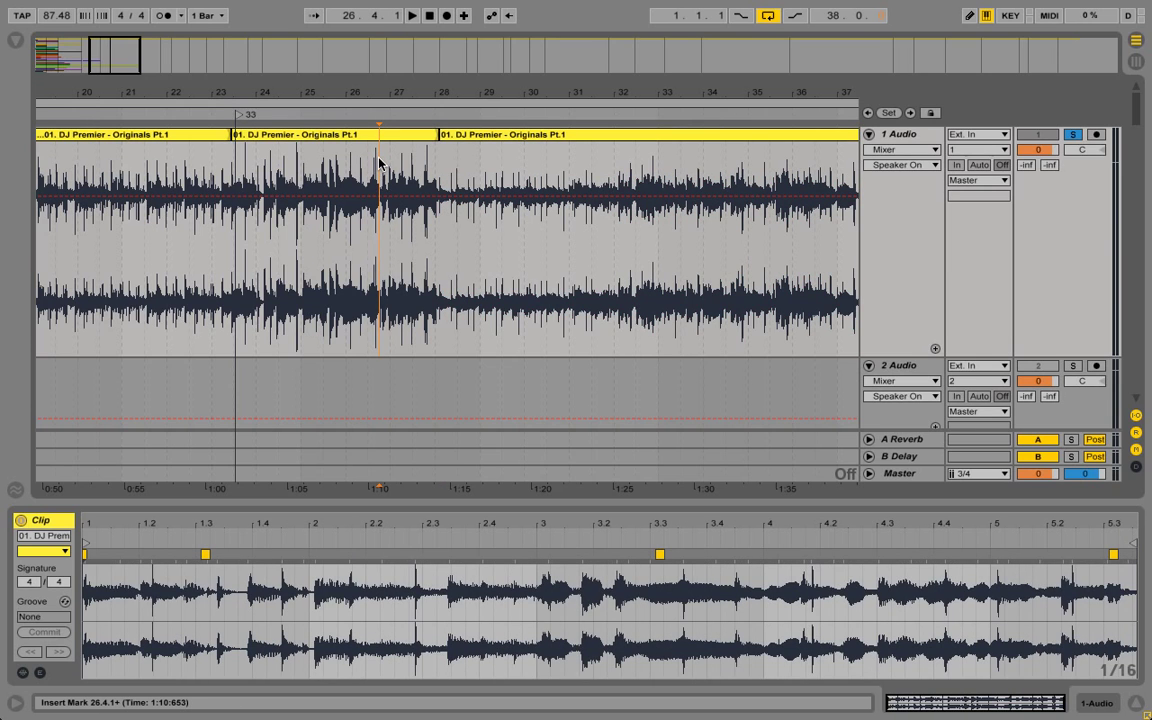
key("ctrl+e")
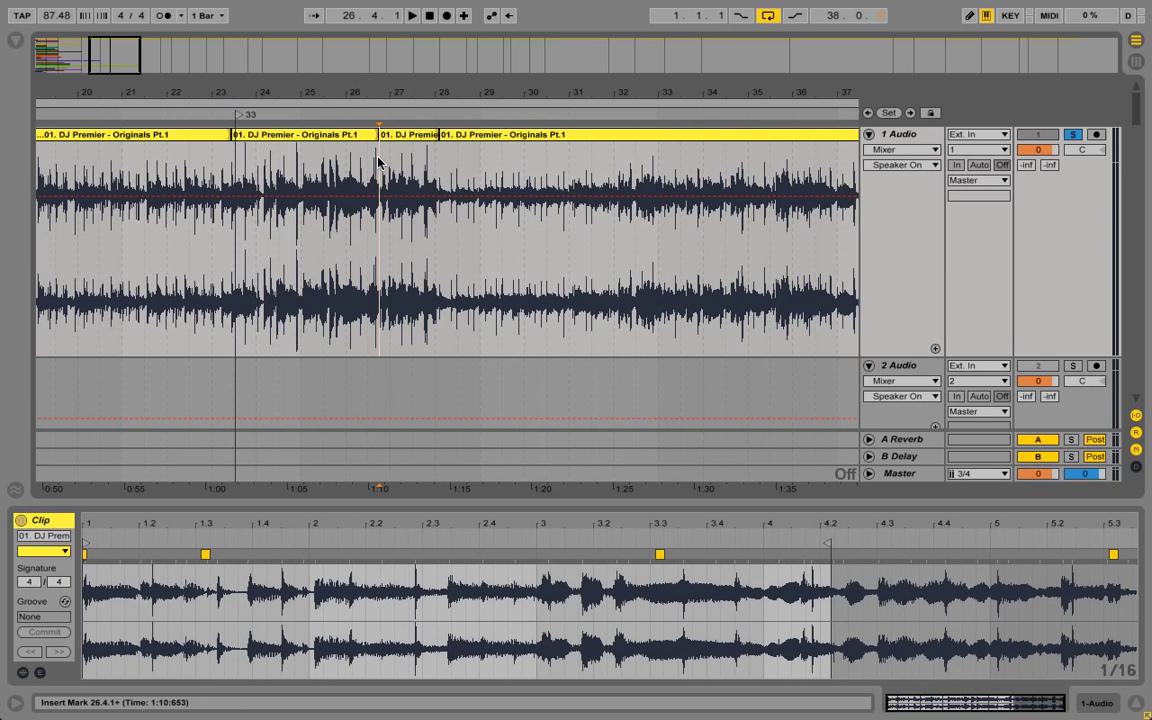
key("ctrl+z")
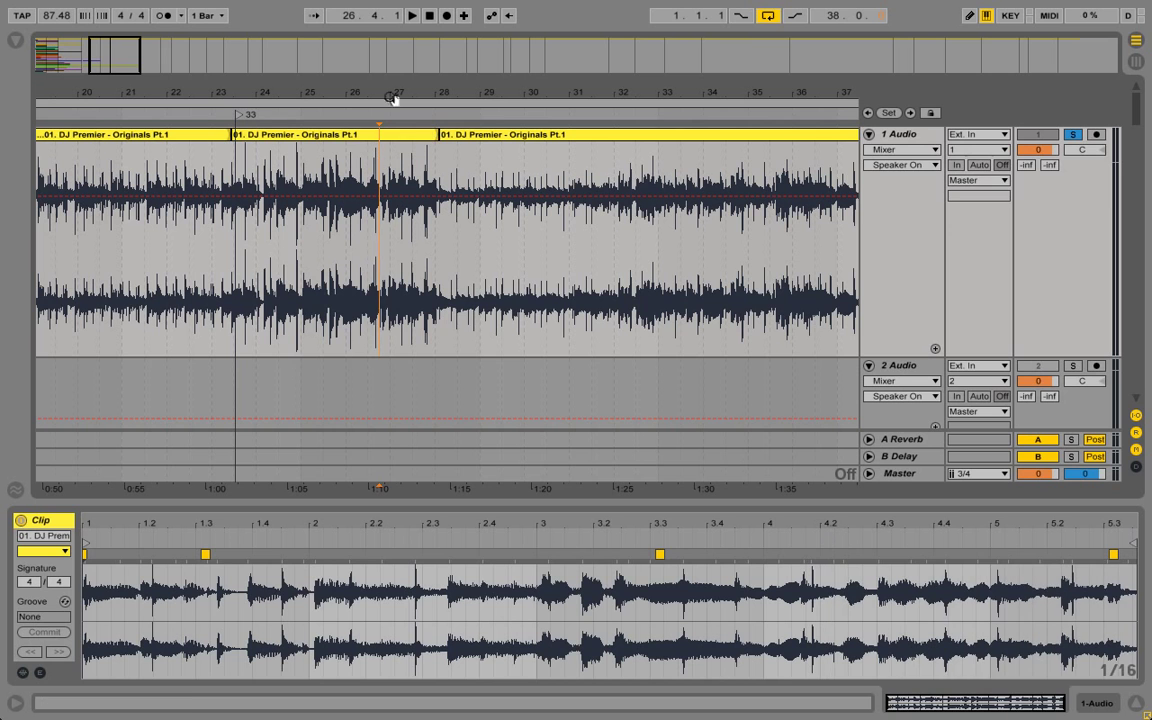
left_click_drag(415, 96, 410, 40)
- Select all 37 DJ Premier clips on track 1 and check their clip context menu
left_click_drag(836, 334, 30, 207)
right_click(167, 181)
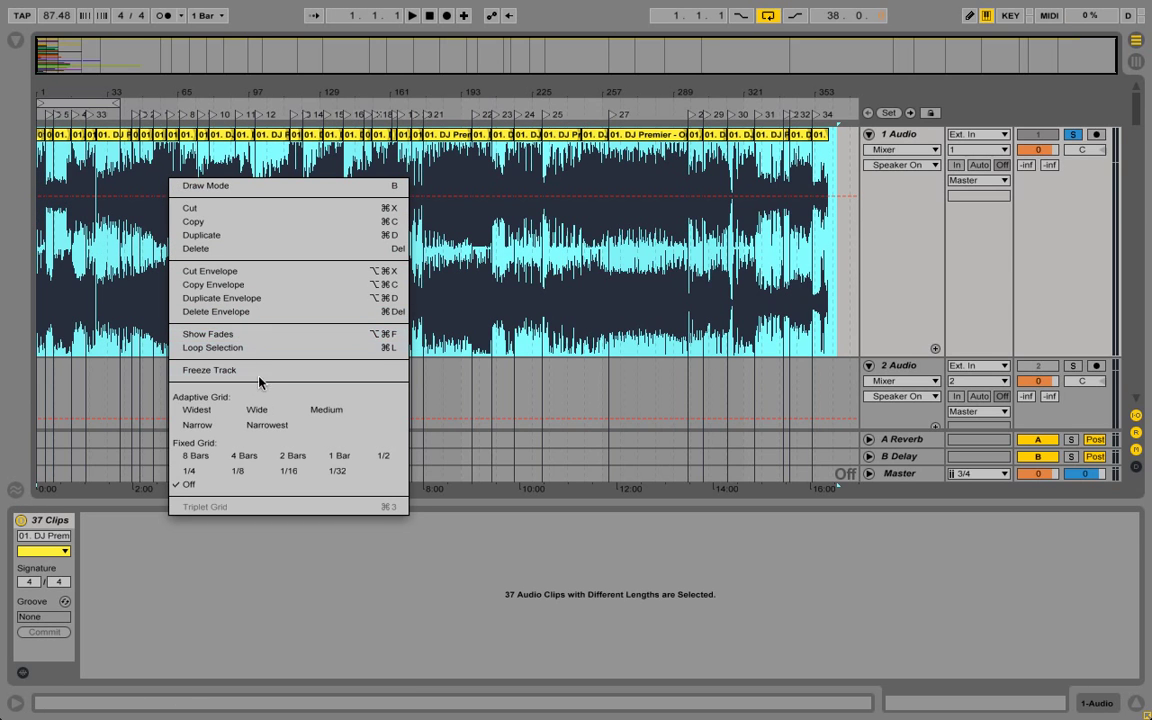
right_click(660, 138)
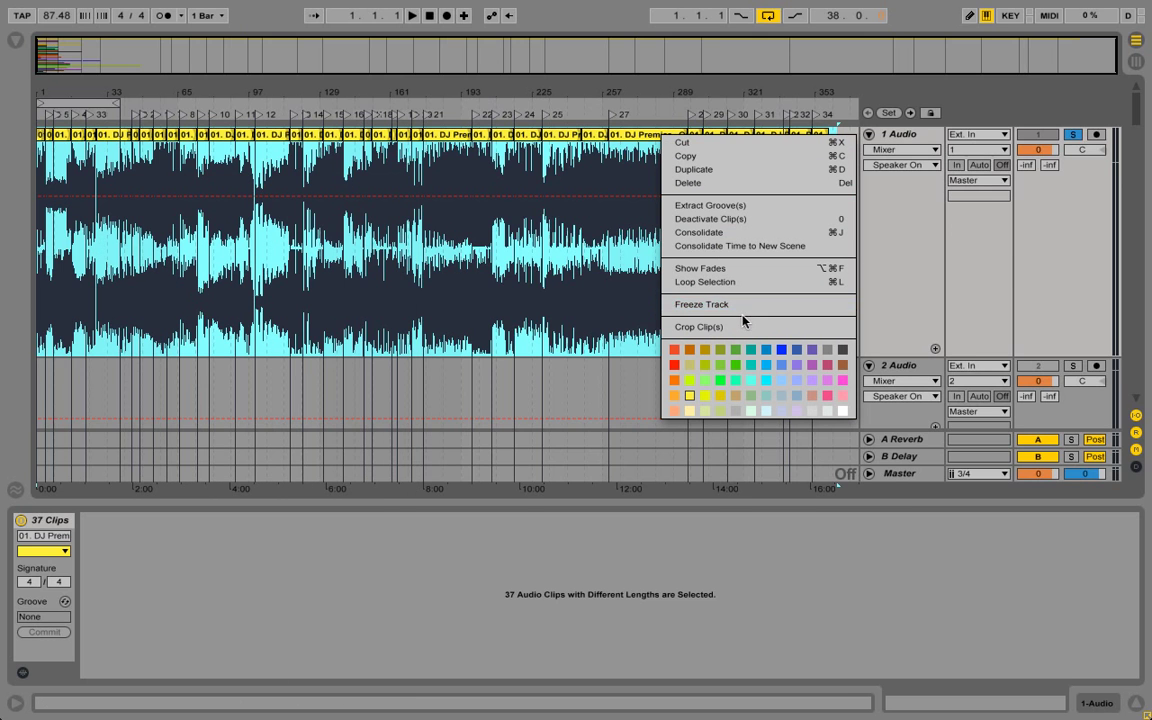
left_click(745, 282)
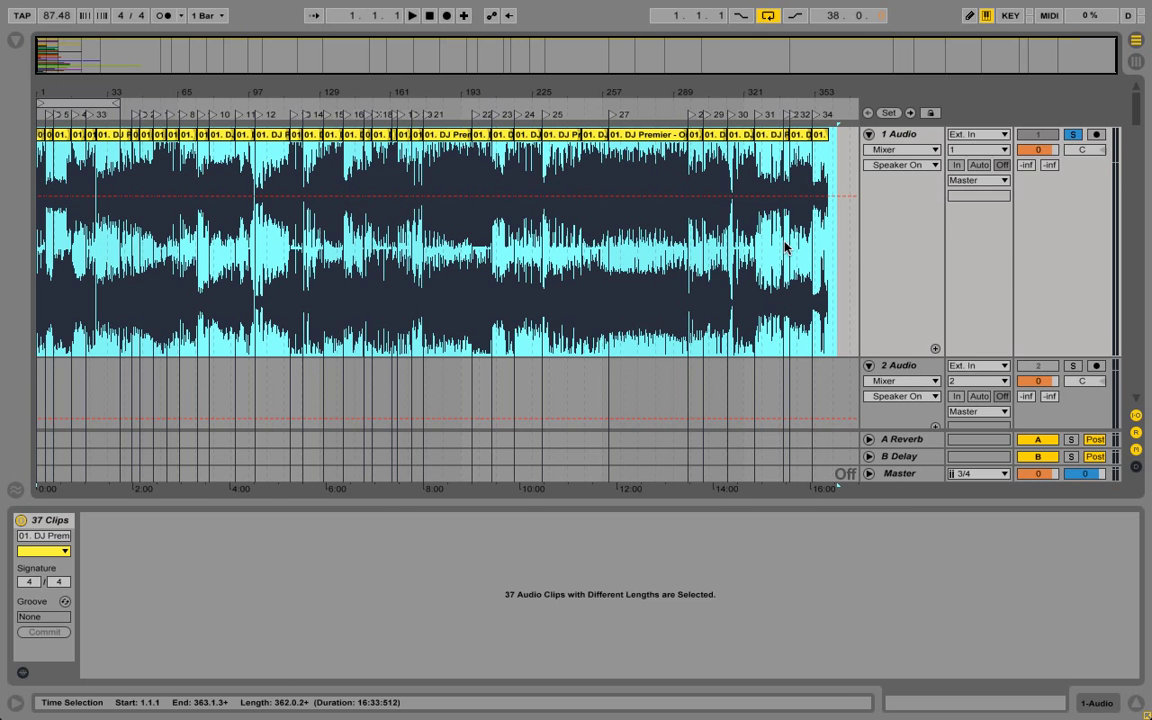
- Expand Current Project › Samples › Processed › Crop in the browser, then return to Session View
left_click(15, 40)
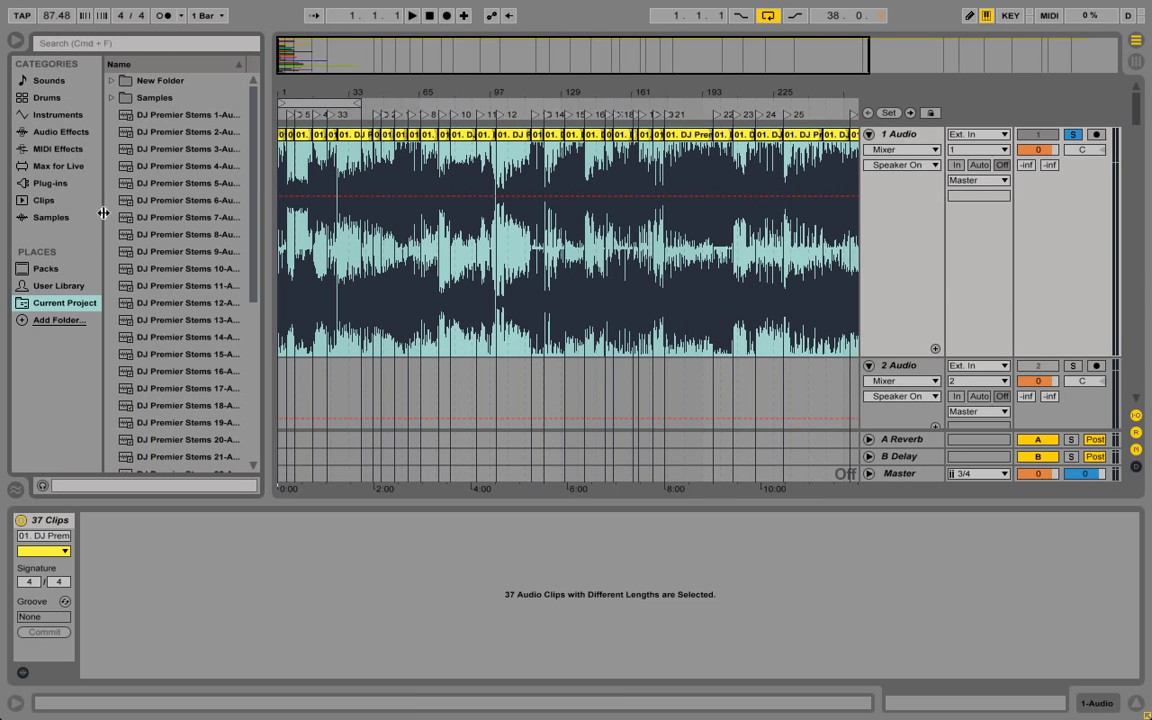
left_click(78, 306)
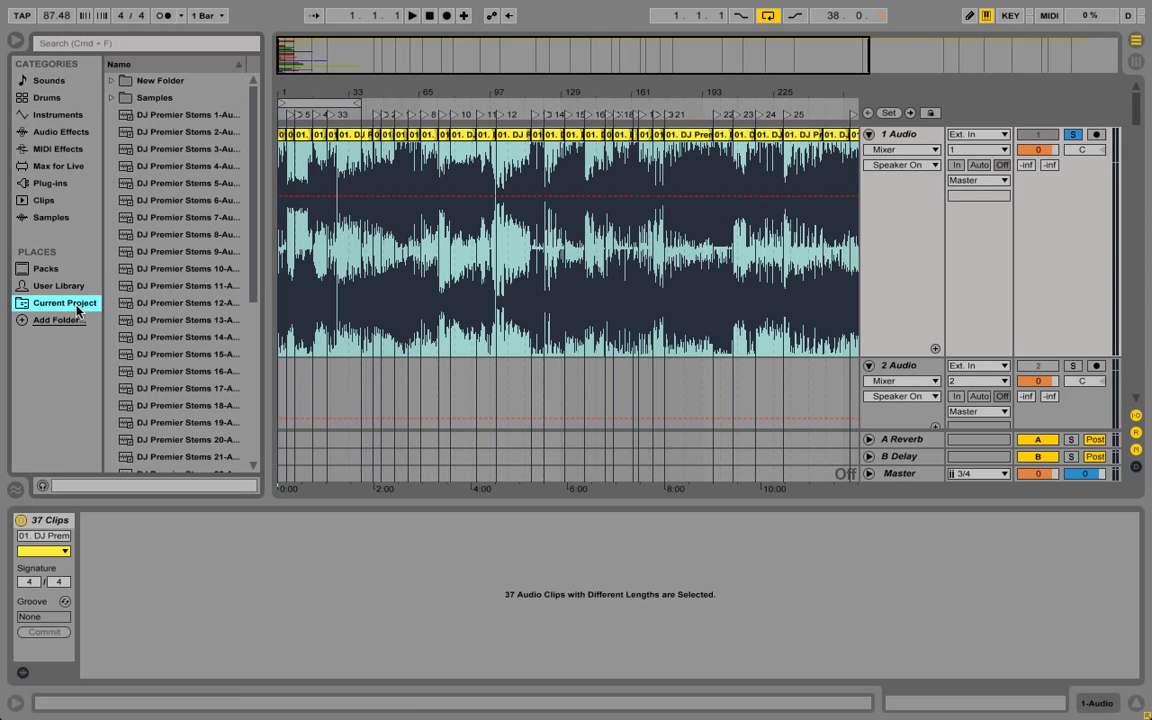
left_click(111, 98)
left_click(121, 115)
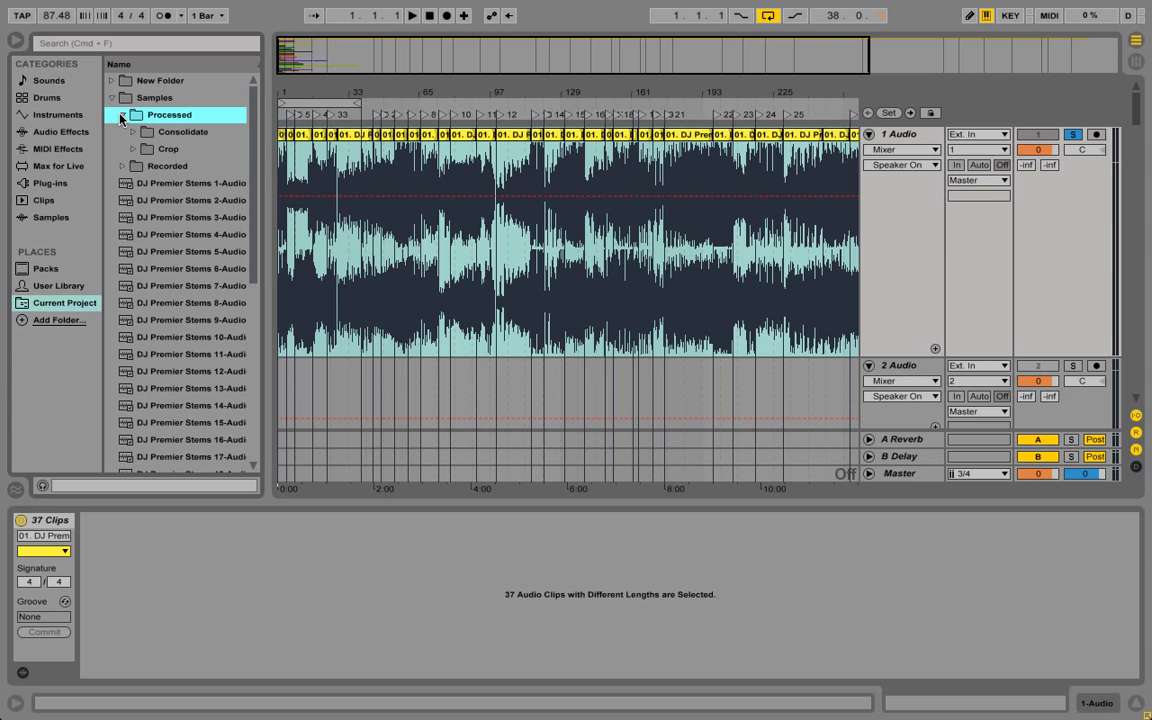
left_click(134, 150)
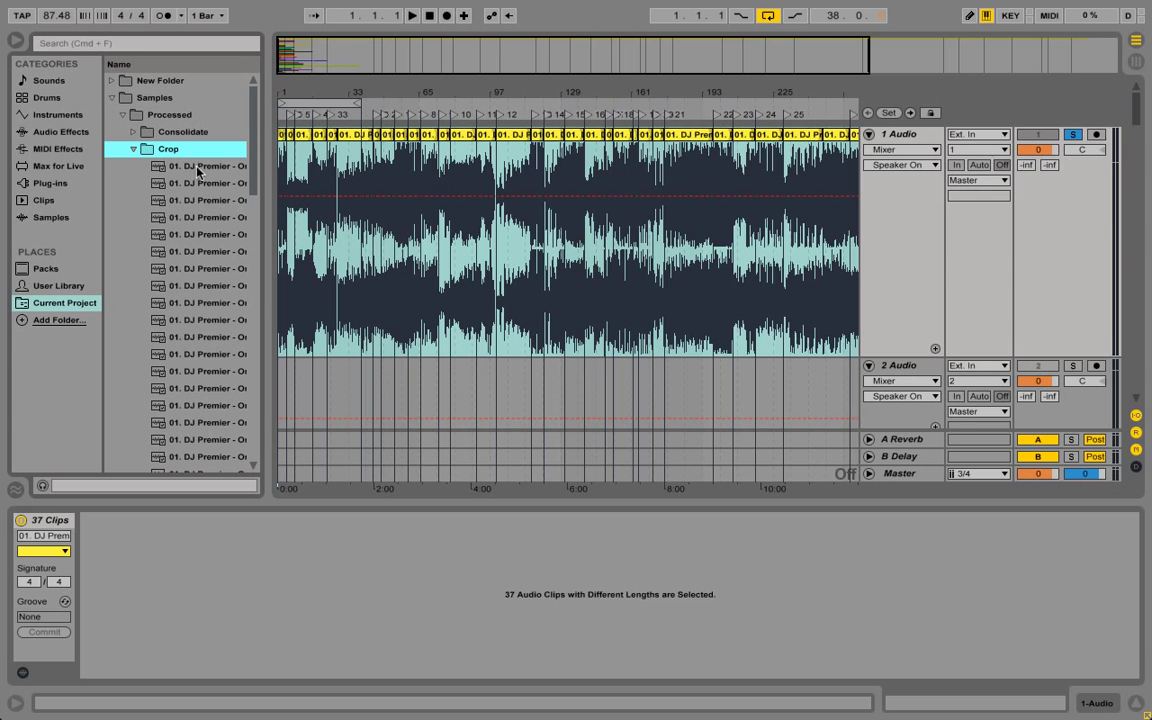
key("Tab")
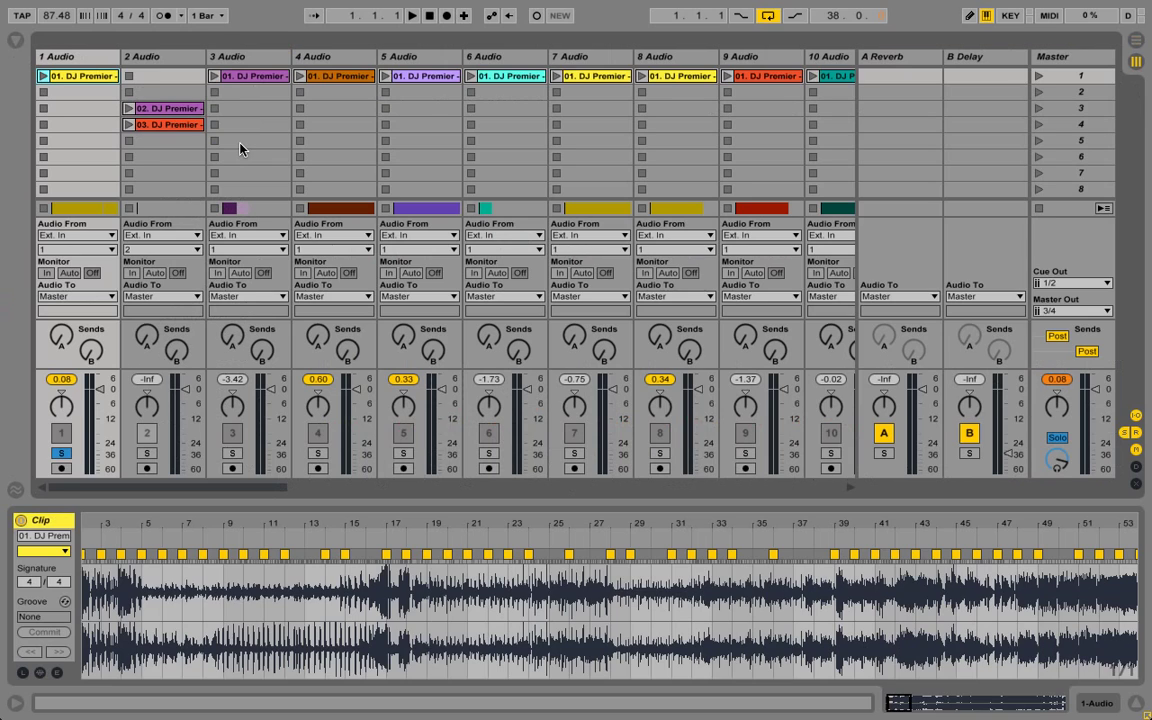
- Select the cropped DJ Premier files and drag them into the Session, spread across separate tracks
left_click(16, 40)
left_click_drag(155, 166, 226, 430)
left_click_drag(245, 537, 224, 369)
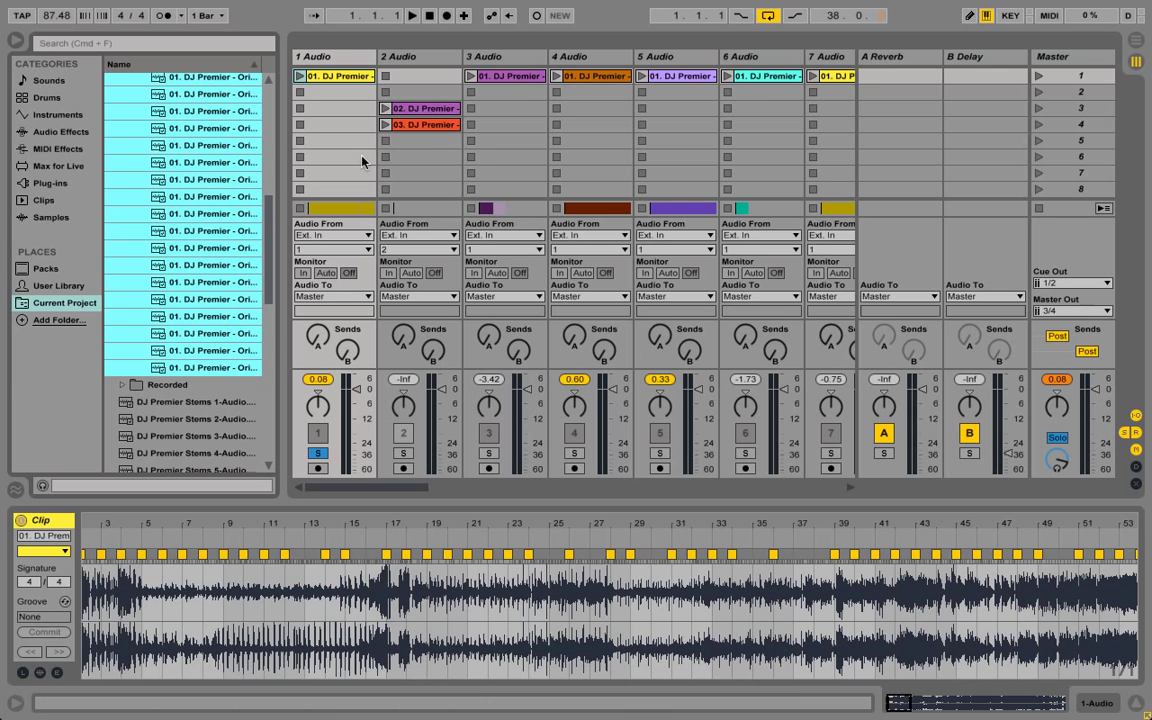
left_click_drag(232, 158, 404, 120)
key("super")
- Inspect the warped clips of tracks 3 through 8 one by one in the clip editor
scroll(428, 87, "right", 3)
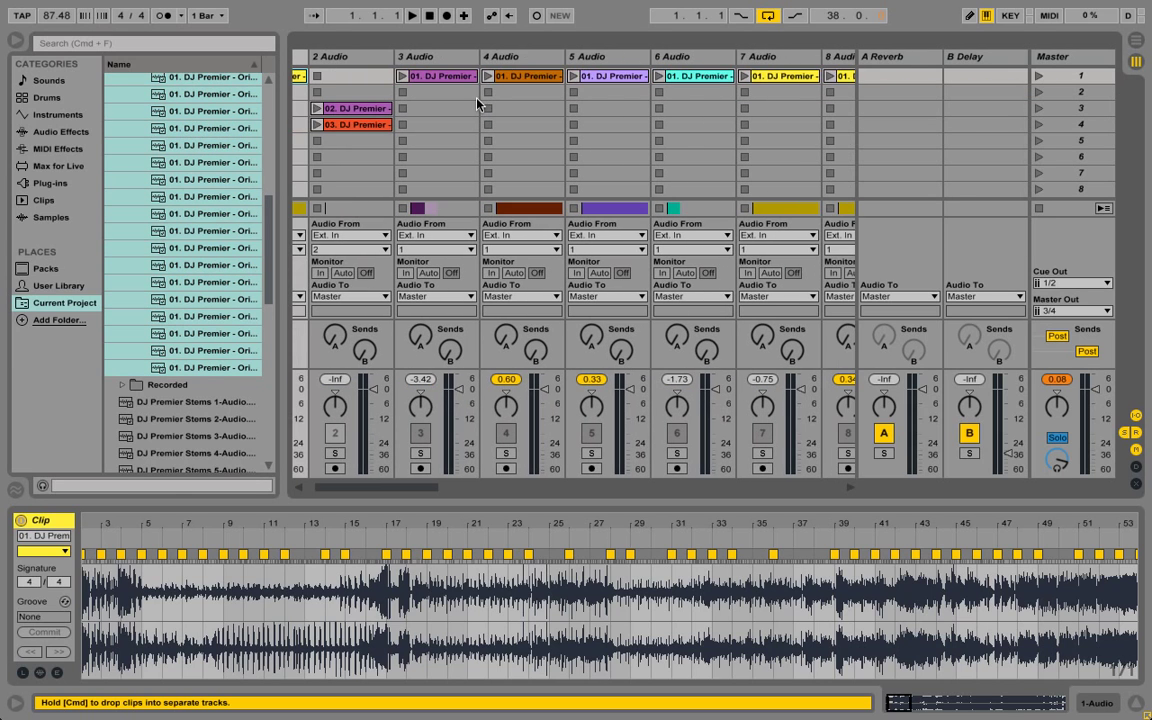
left_click(459, 85)
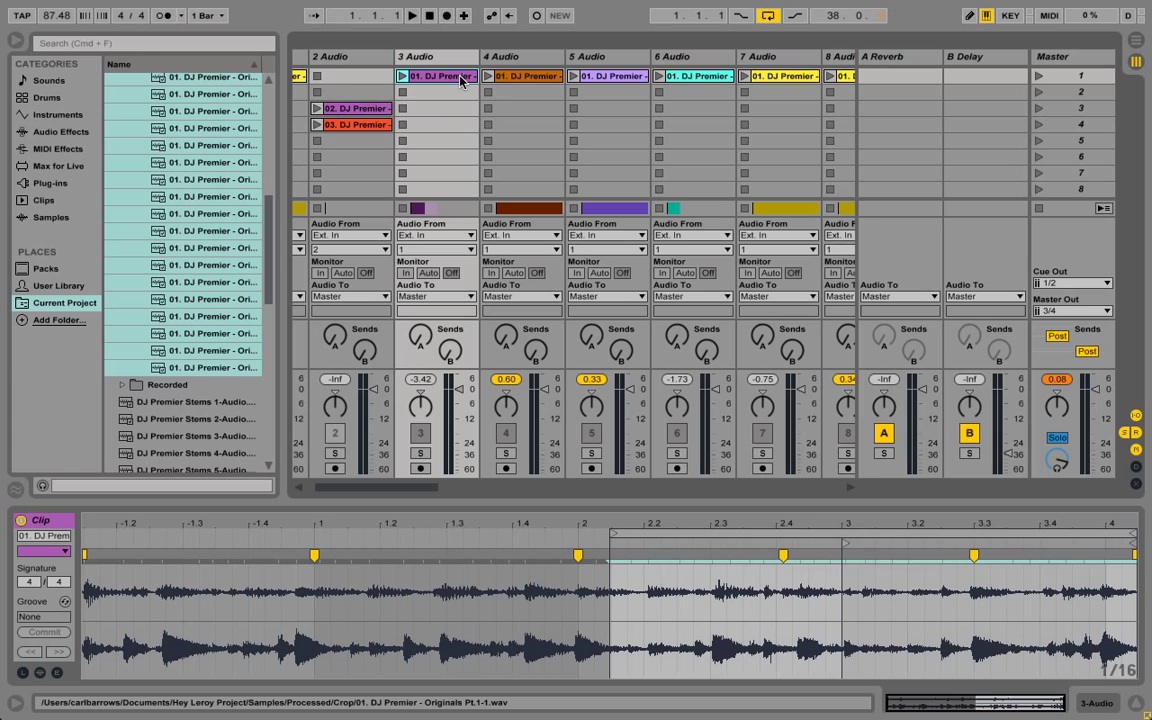
left_click(546, 82)
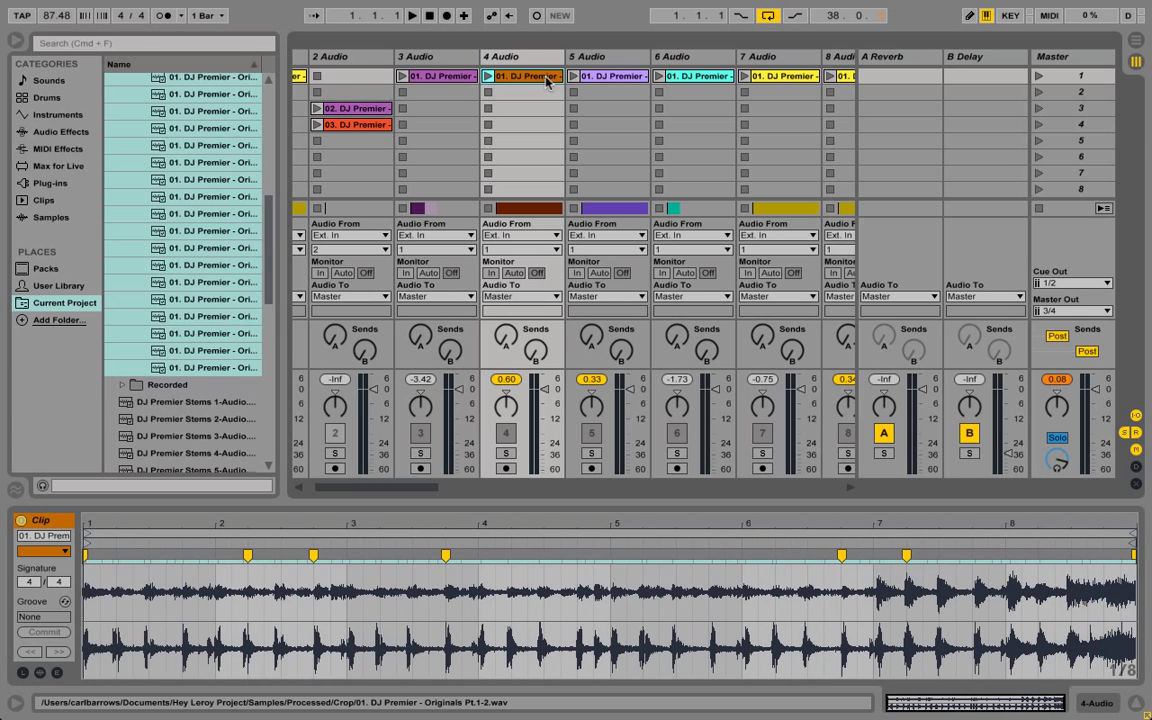
left_click(614, 77)
left_click(700, 77)
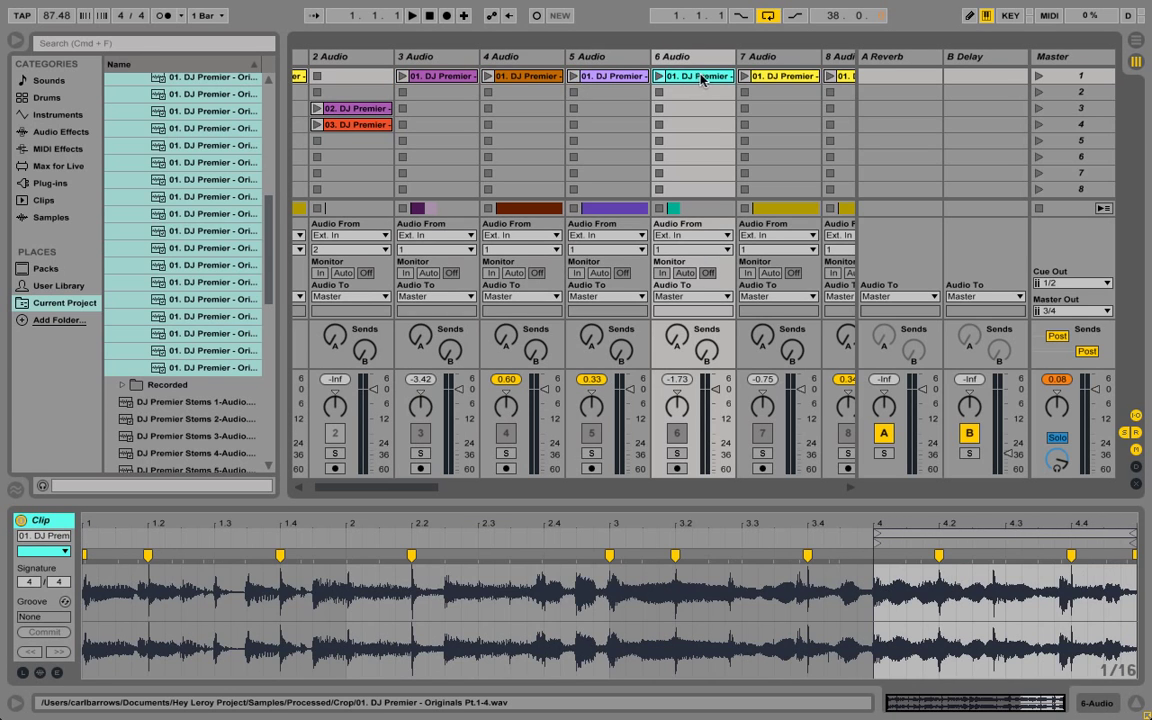
left_click(763, 78)
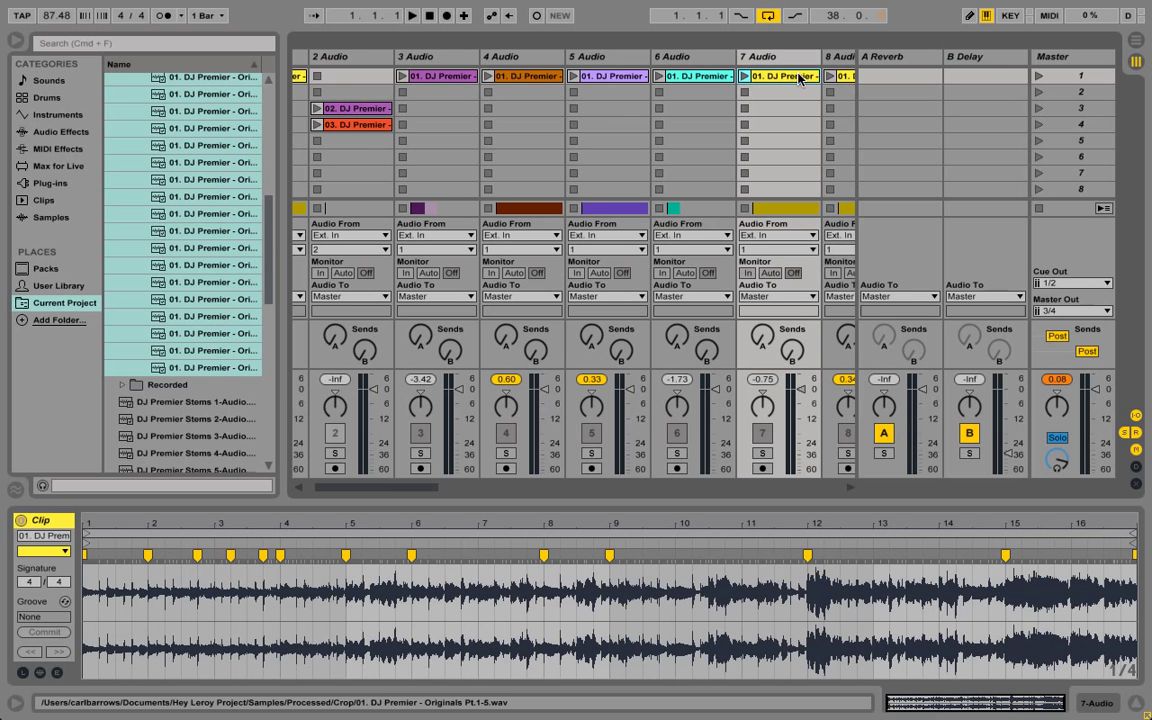
scroll(798, 78, "right", 5)
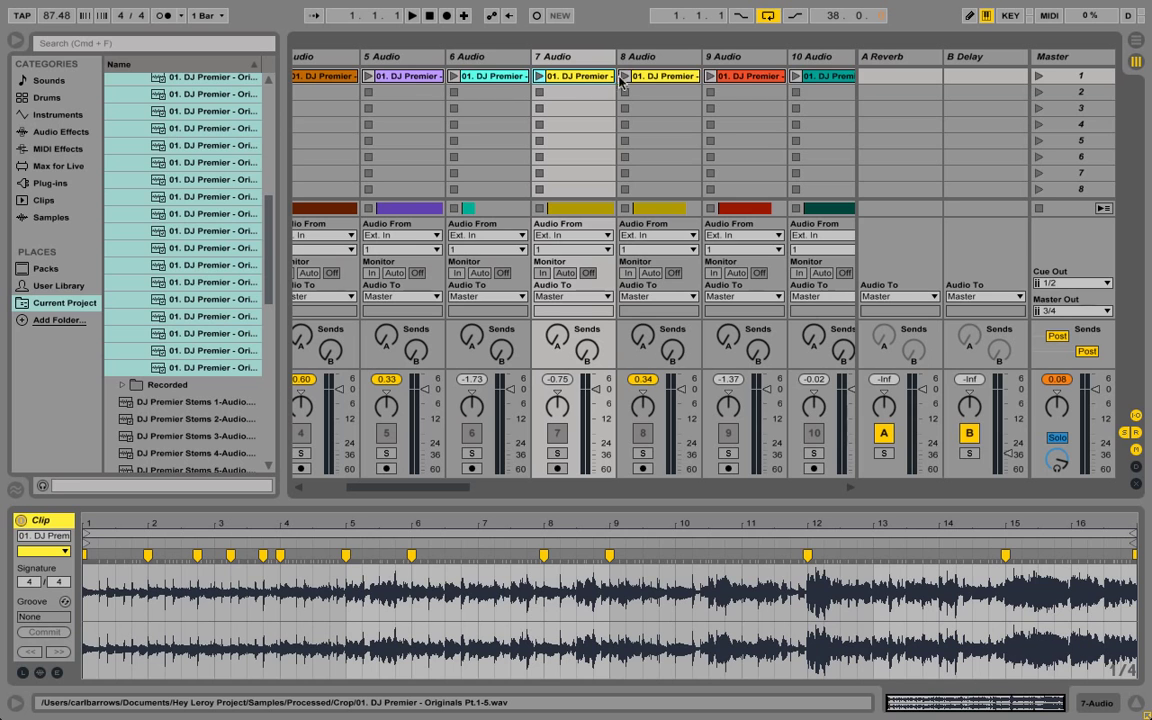
left_click(662, 77)
scroll(683, 111, "right", 15)
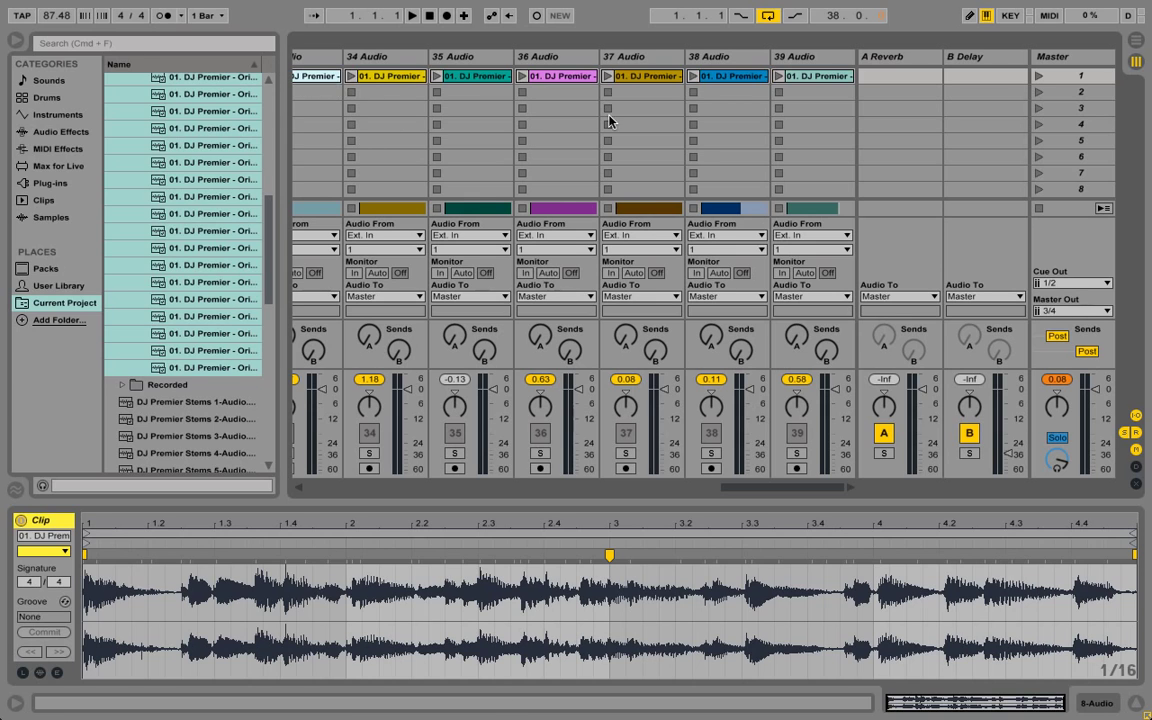
- Export the Master output as a 16-bit, 44100 Hz WAV named DJ Premier
key("ctrl+super+f")
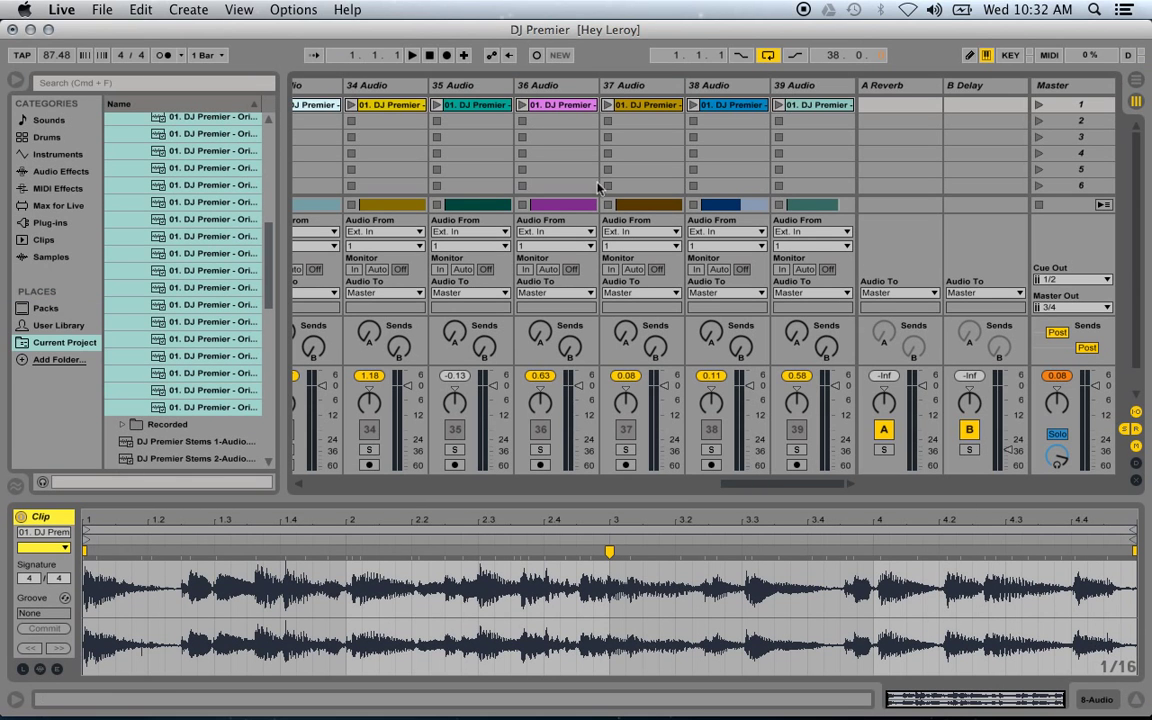
left_click(102, 9)
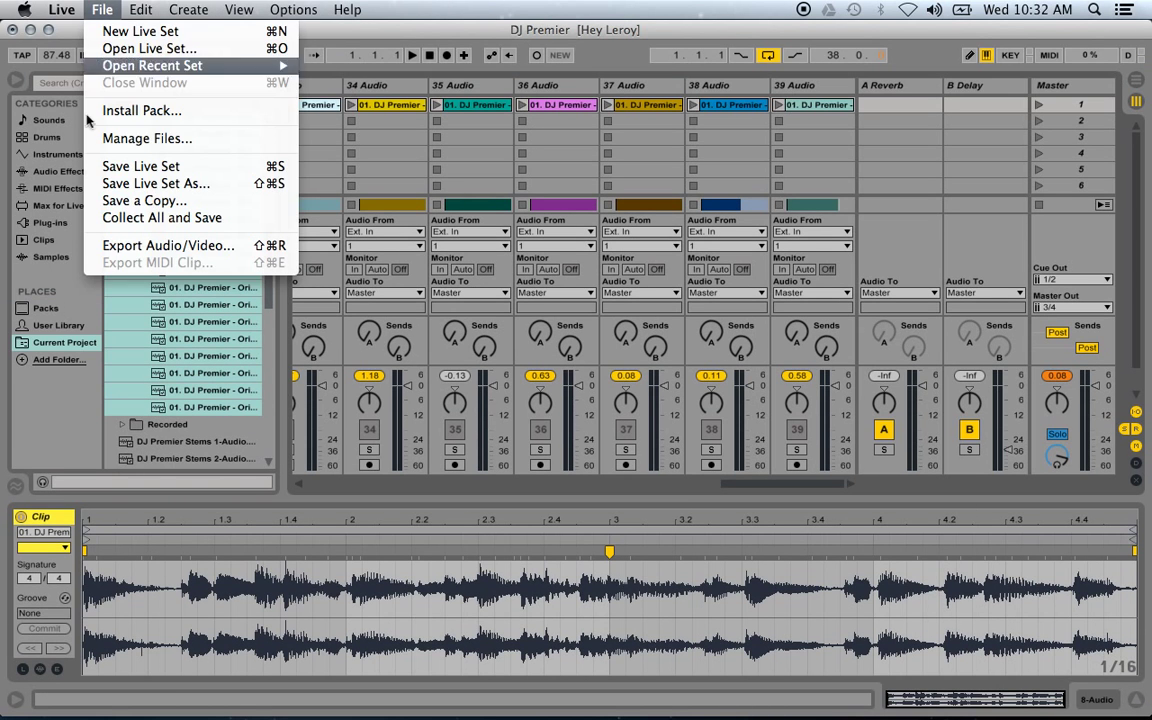
left_click(152, 245)
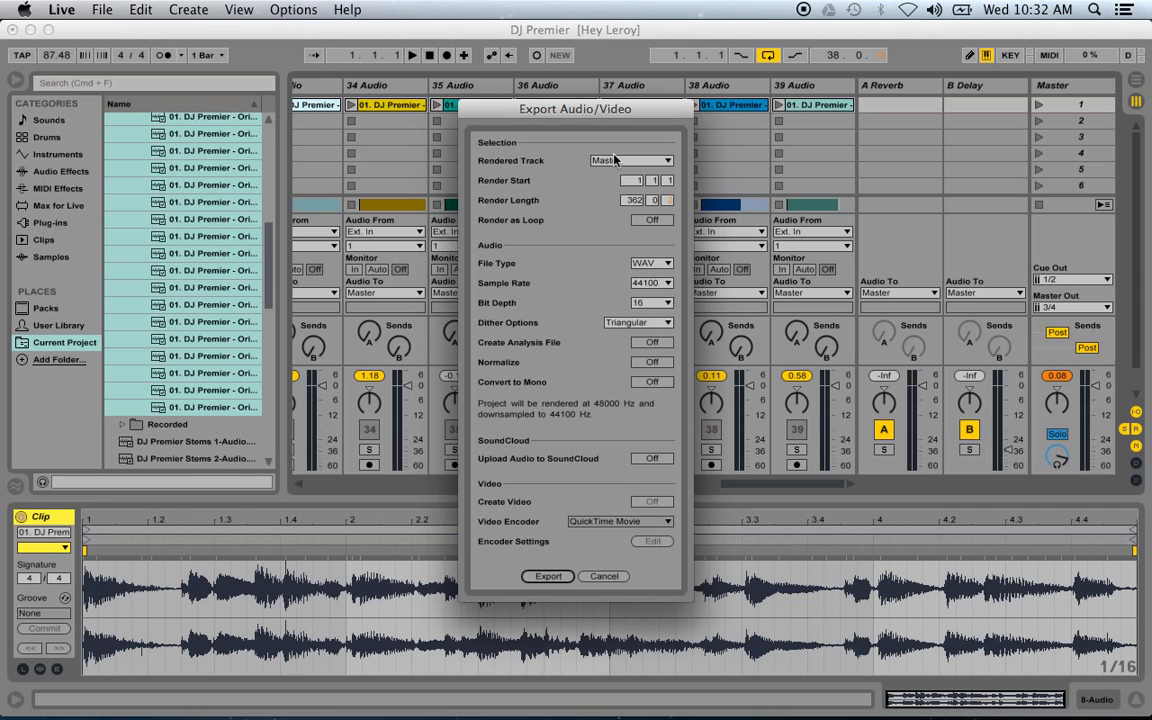
left_click(605, 160)
left_click(572, 153)
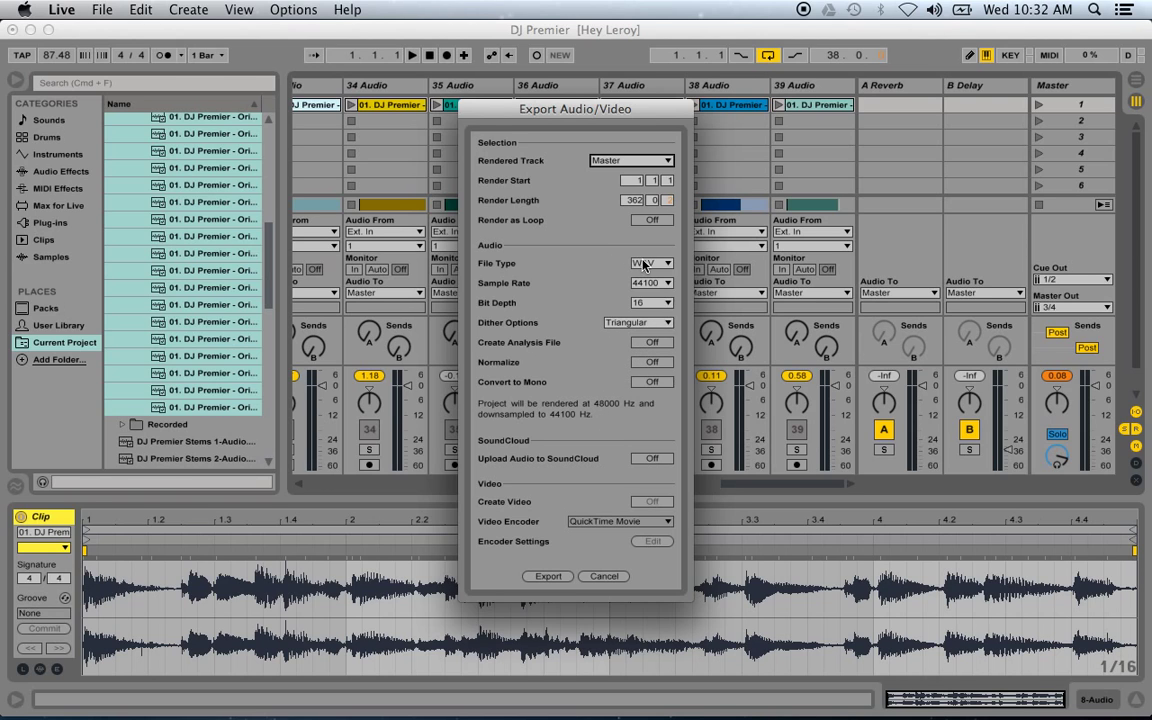
left_click(552, 578)
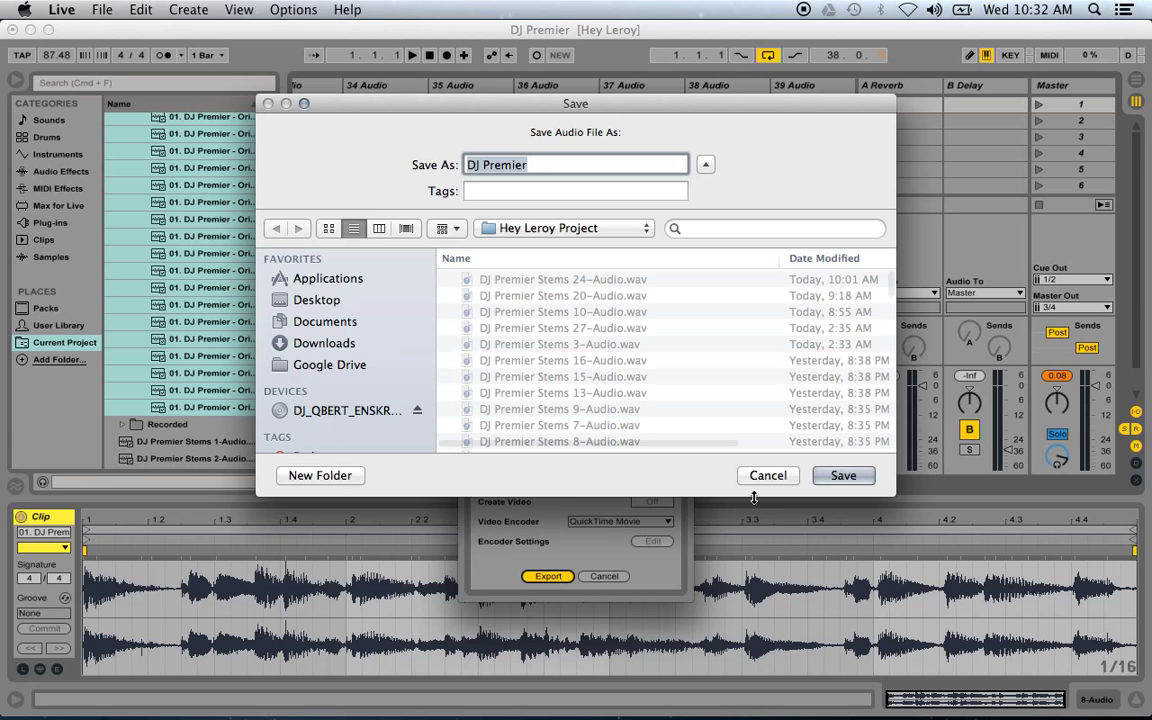
- Cancel the DJ Premier audio export and quit Ableton Live, dismissing the save-changes prompt
left_click(768, 476)
left_click(604, 577)
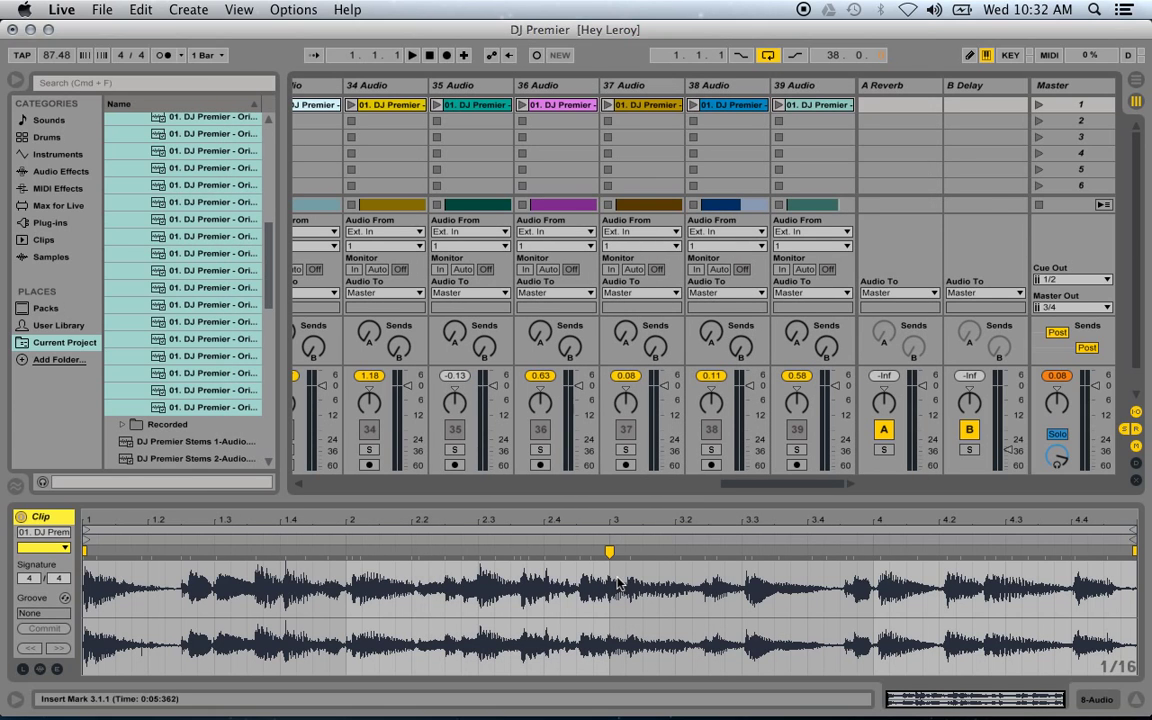
left_click(72, 10)
left_click(95, 176)
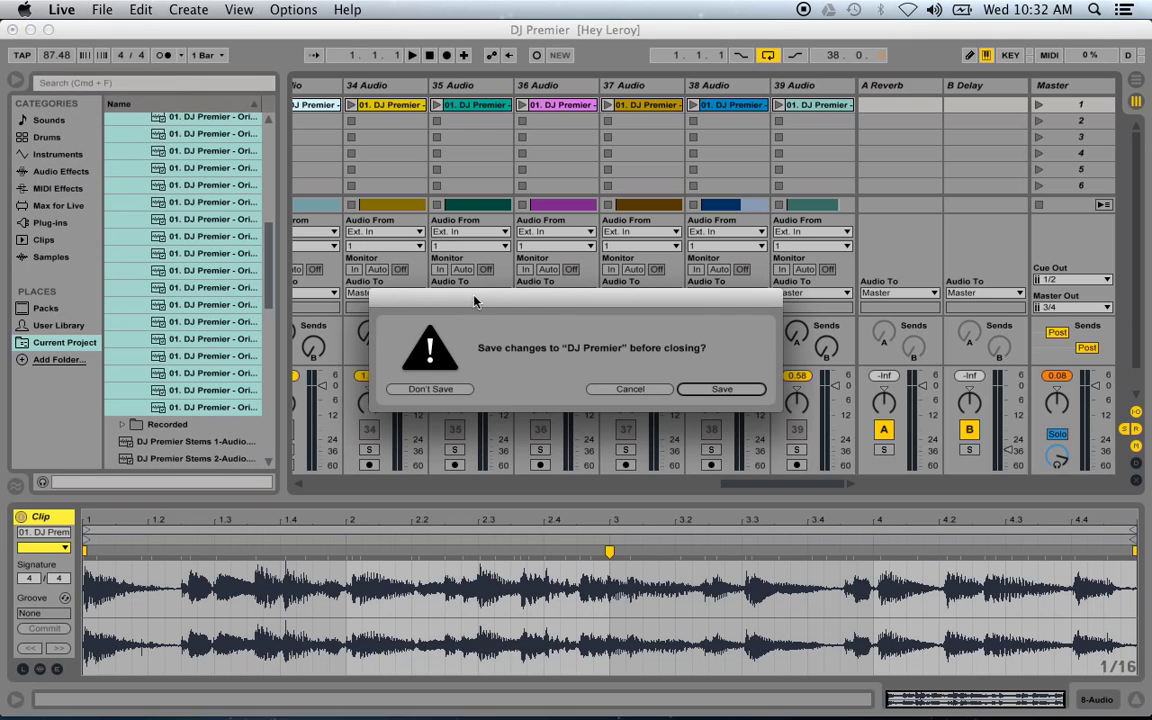
left_click(630, 389)
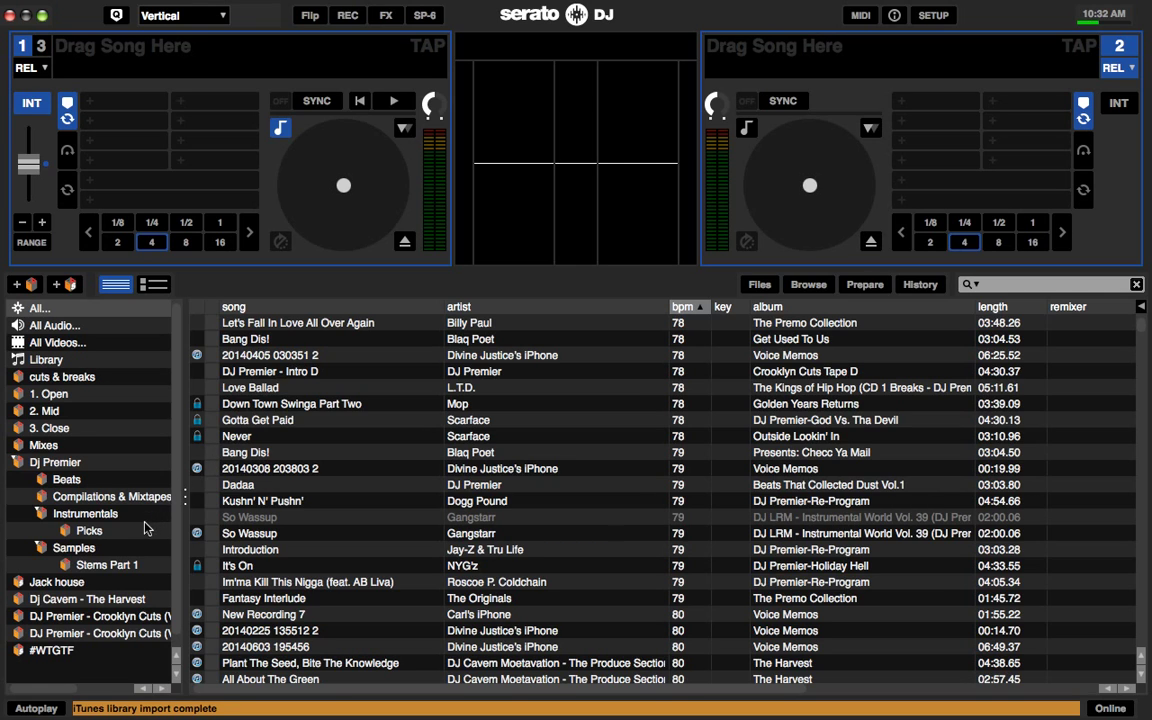
- Load DJ Premier Stems 24-Audio from Stems Part 1 onto deck 2 and play it at 79.4 bpm
left_click(137, 566)
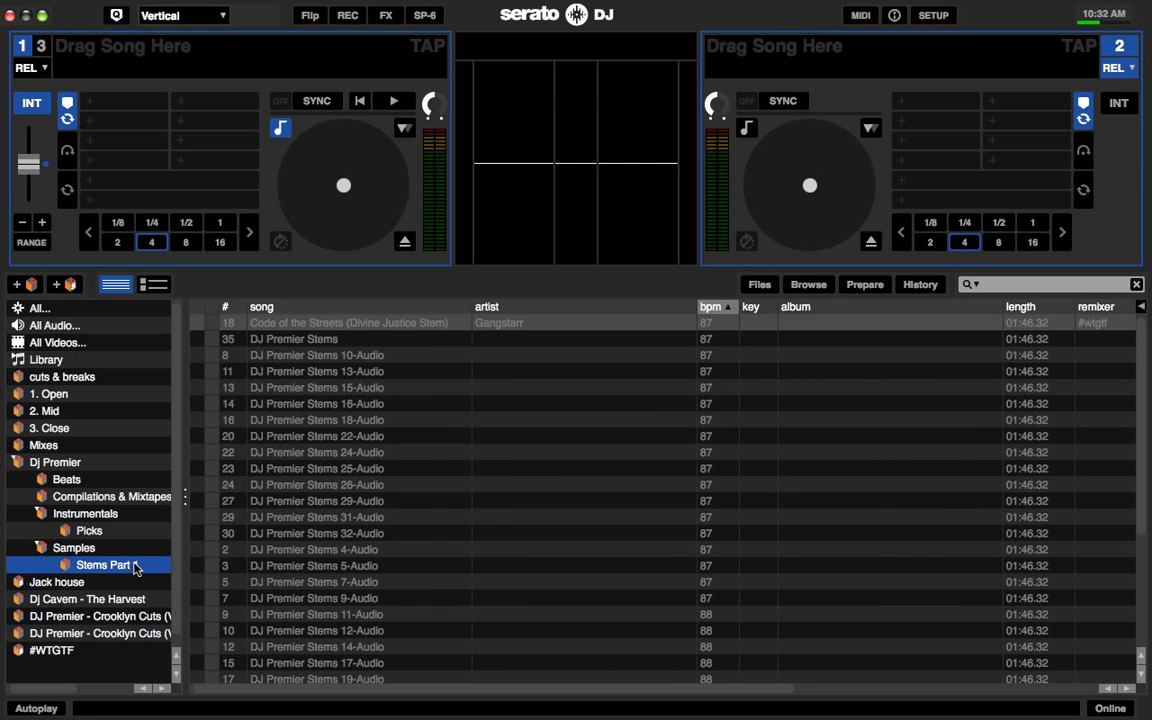
left_click(378, 456)
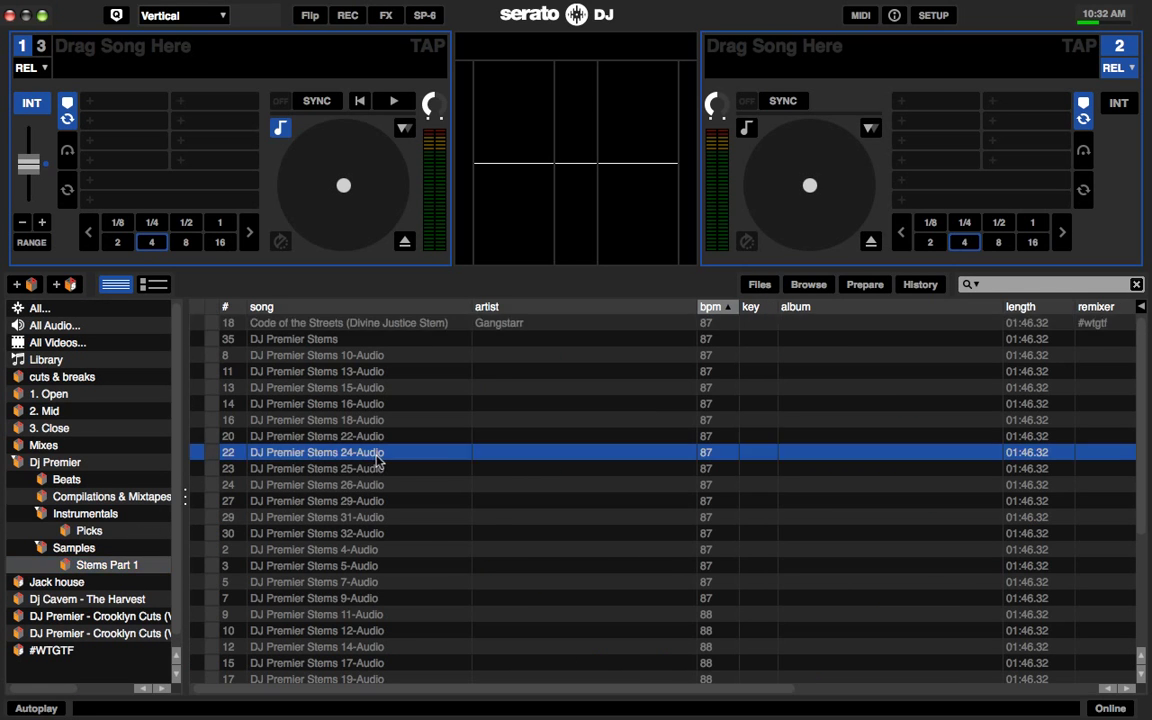
key("shift+Right")
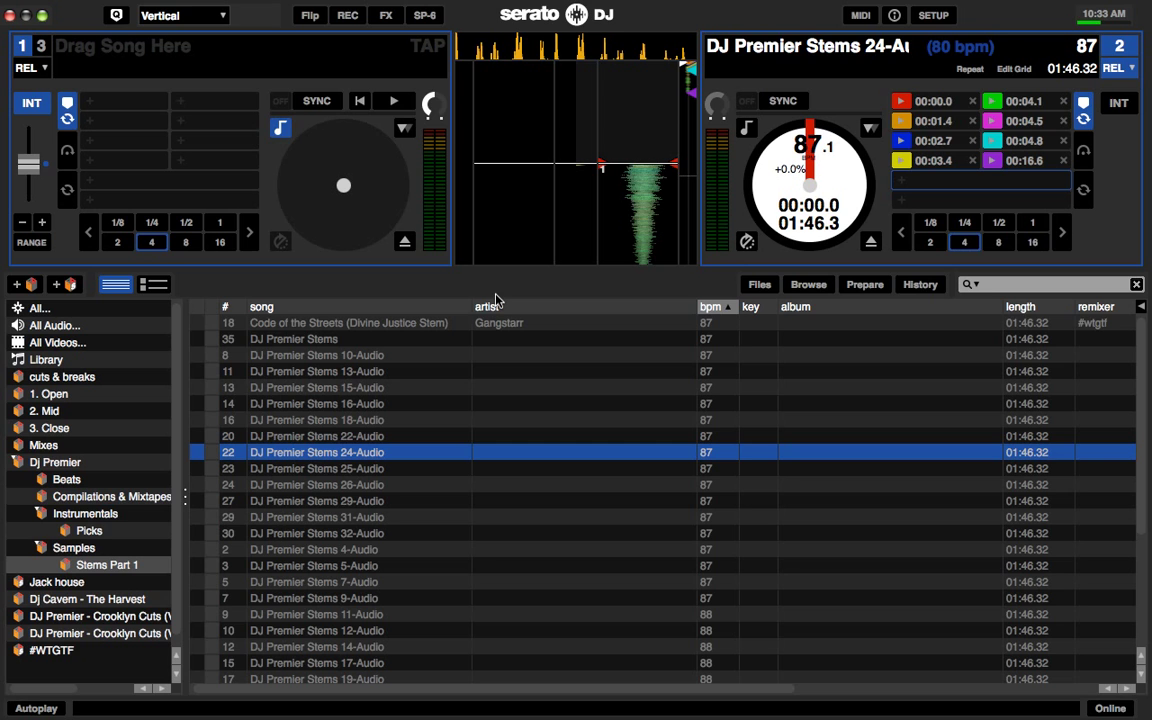
key("space")
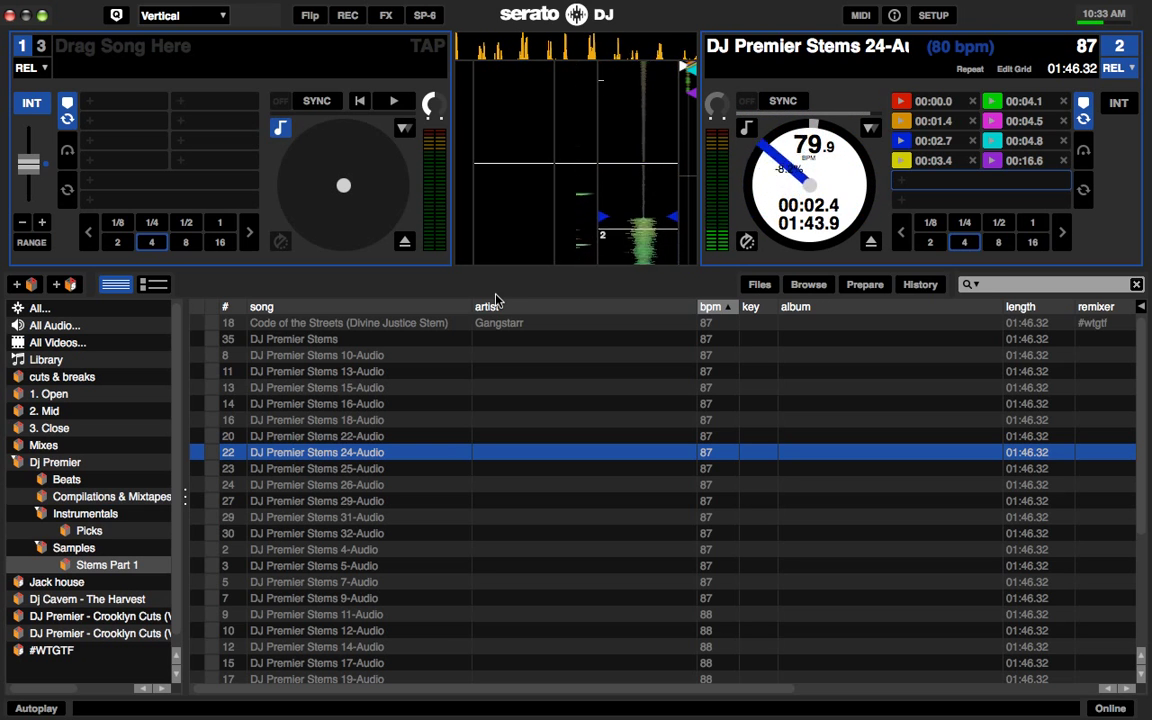
key("6")
key("6")
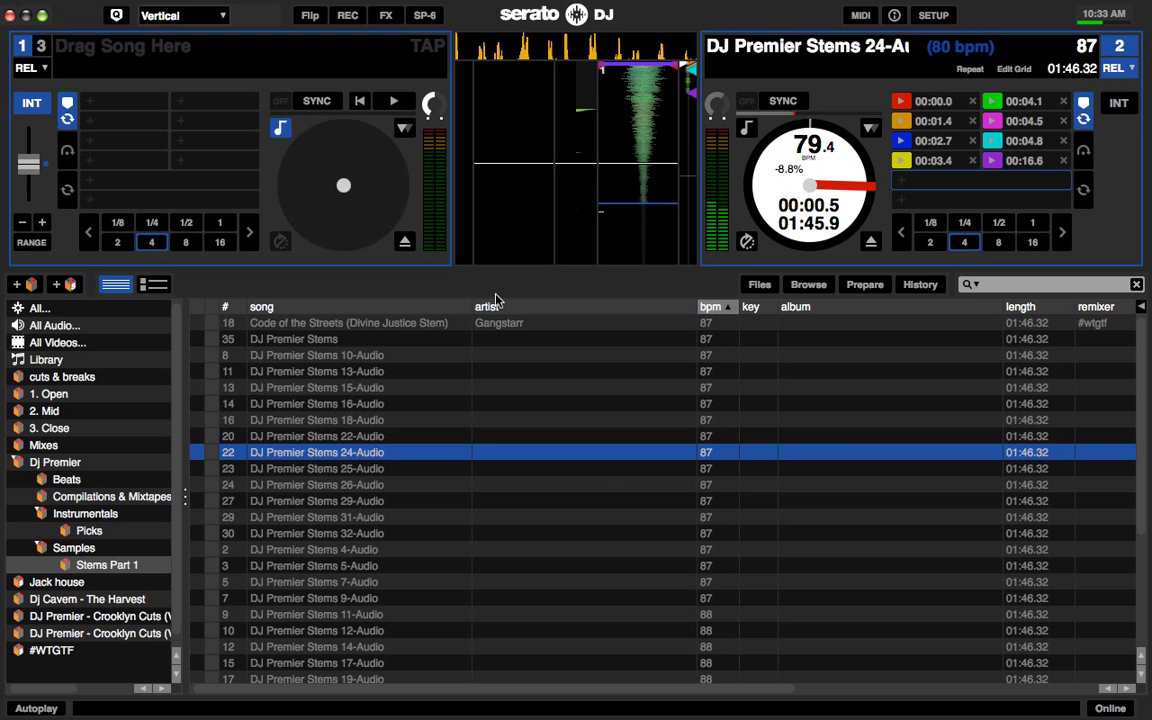
- Load So Ghetto from the Picks crate onto deck 1, play it, then pause at 00:17.7
left_click(124, 530)
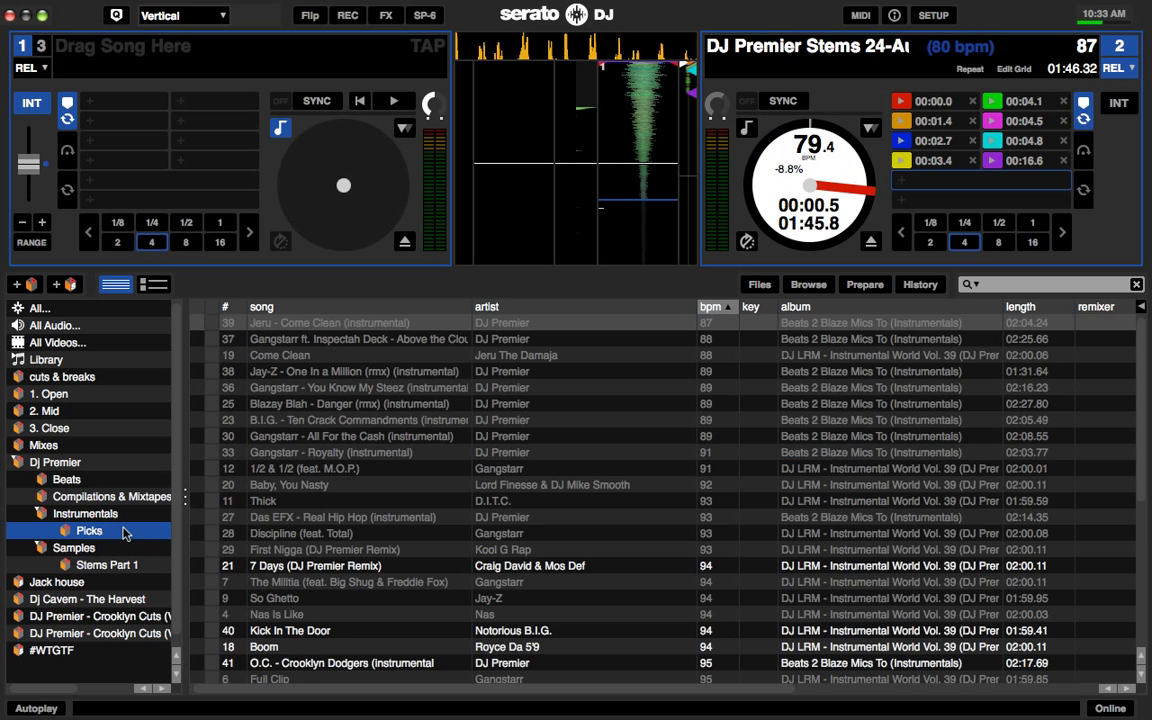
left_click(415, 597)
scroll(415, 597, "down", 3)
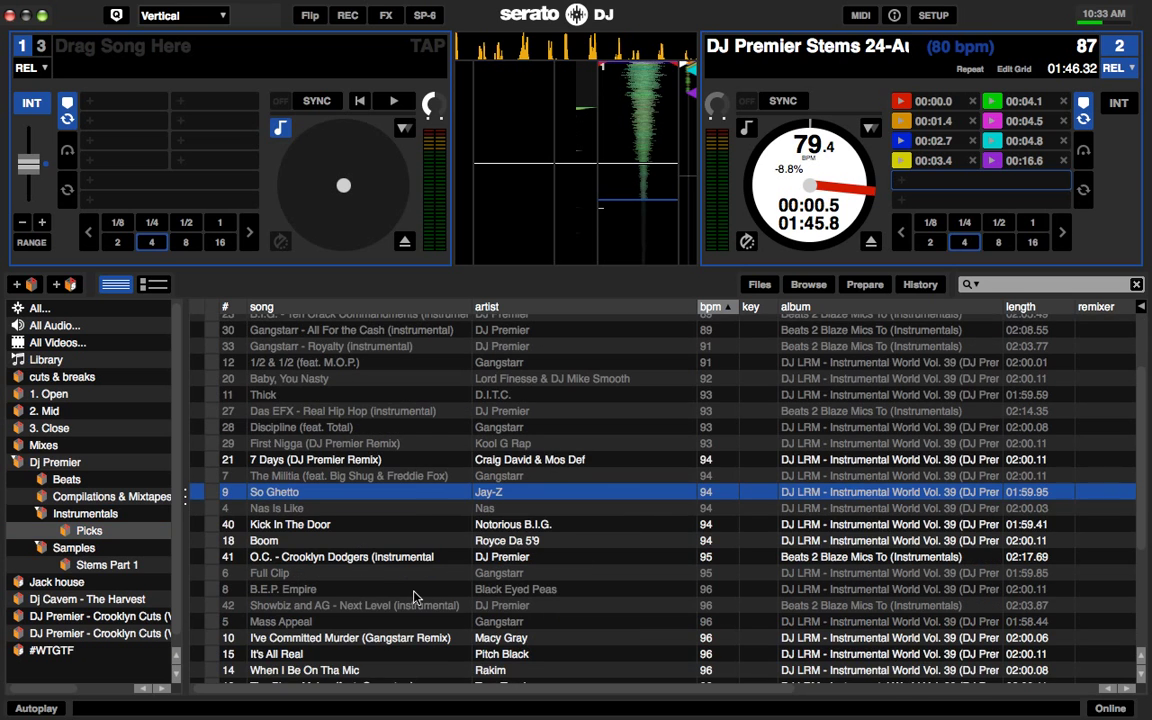
key("shift+Left")
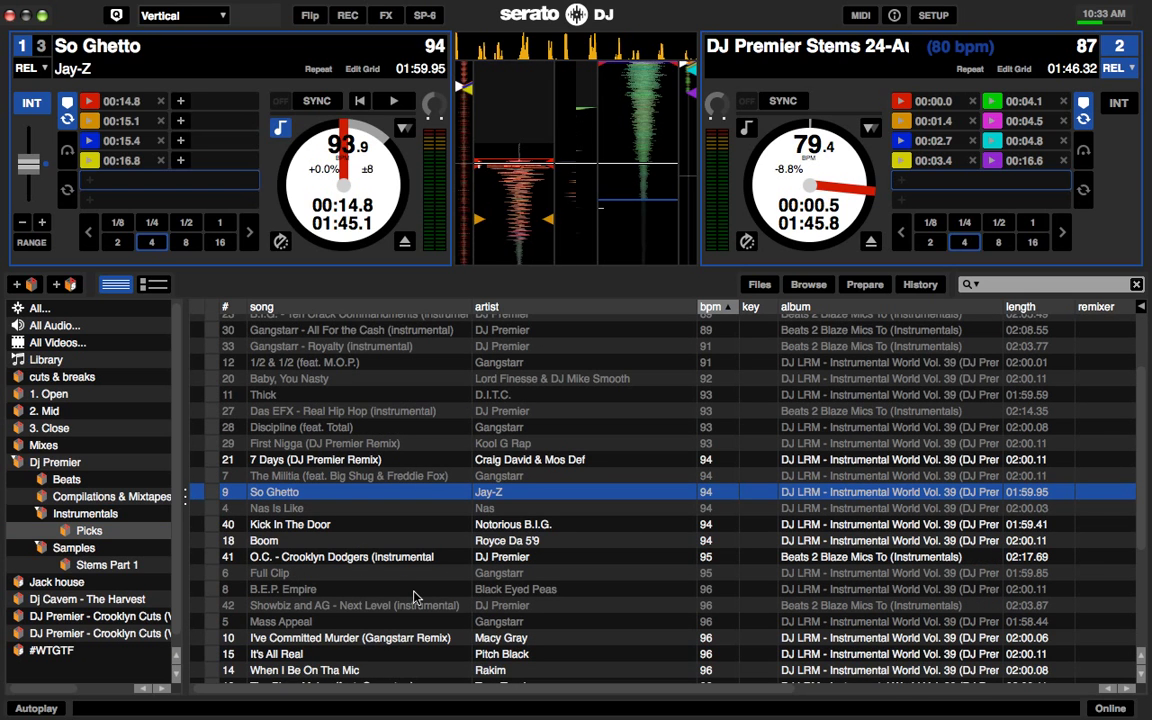
left_click(396, 104)
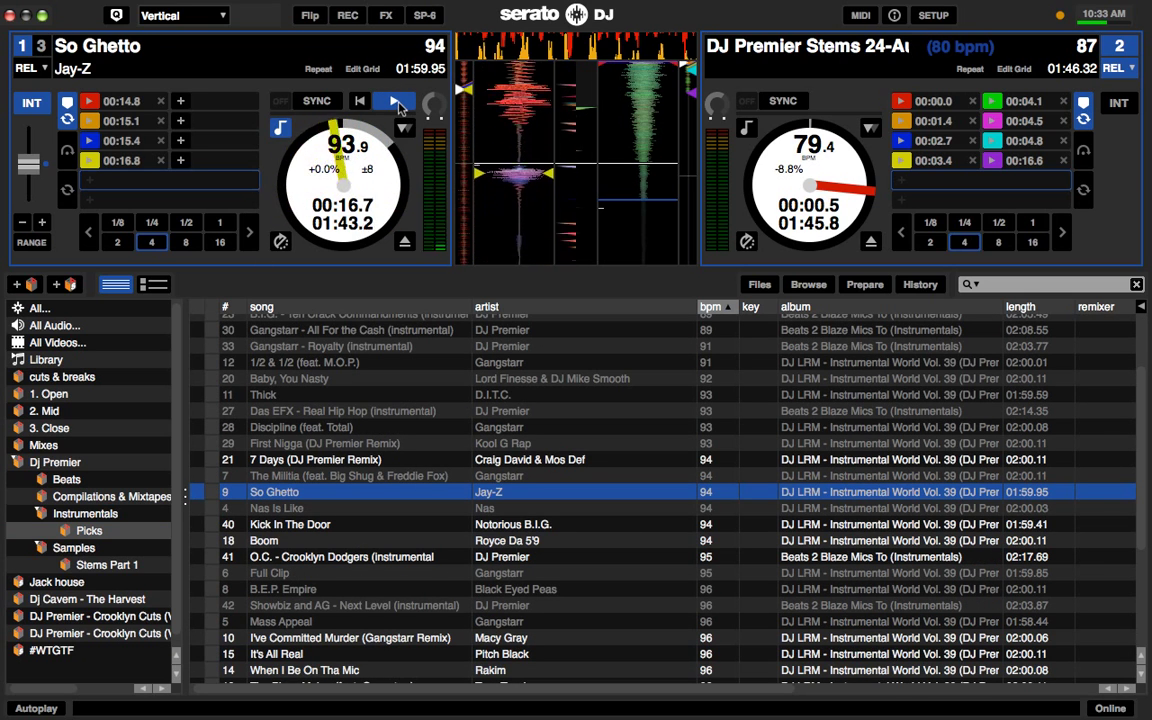
left_click(397, 104)
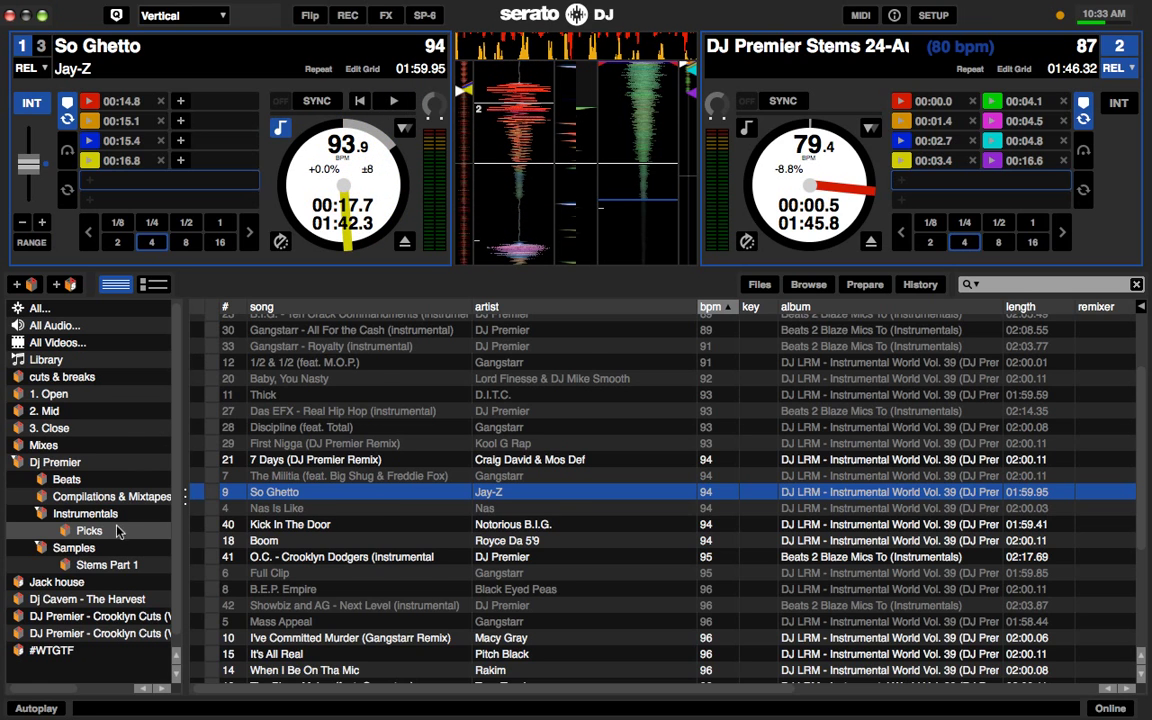
- Retitle the DJ Premier Stems 24-Audio track 'So Ghetto' with artist Jay-Z
left_click(118, 566)
double_click(347, 458)
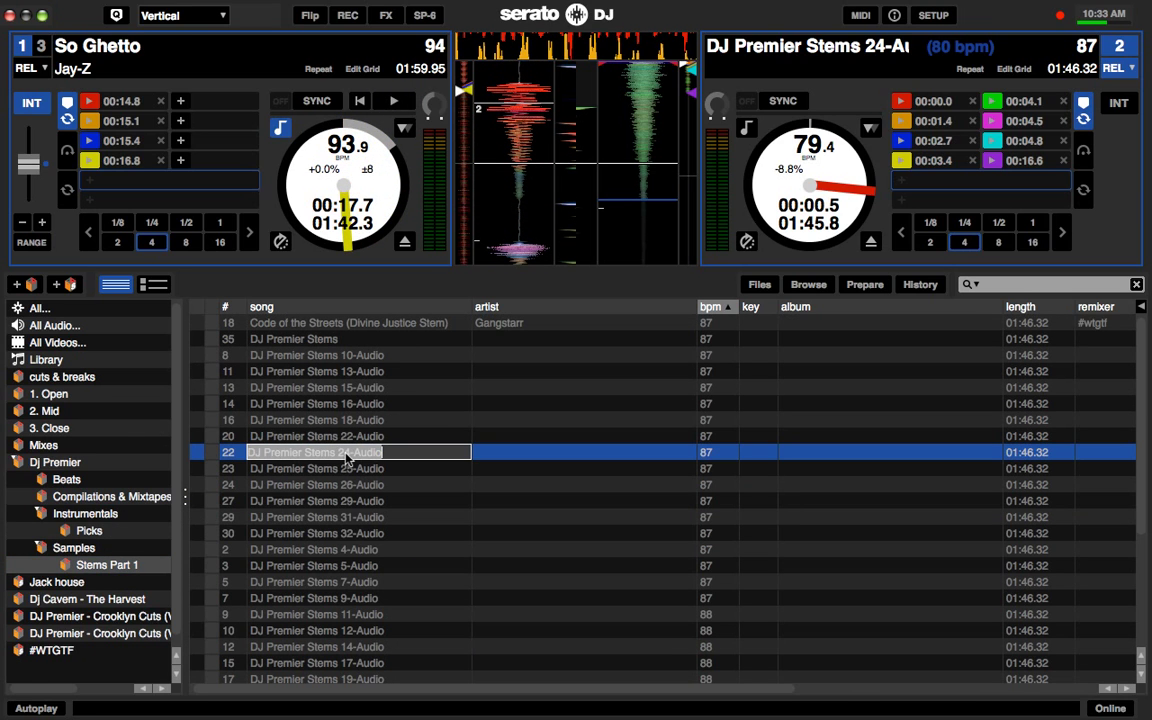
type("So ")
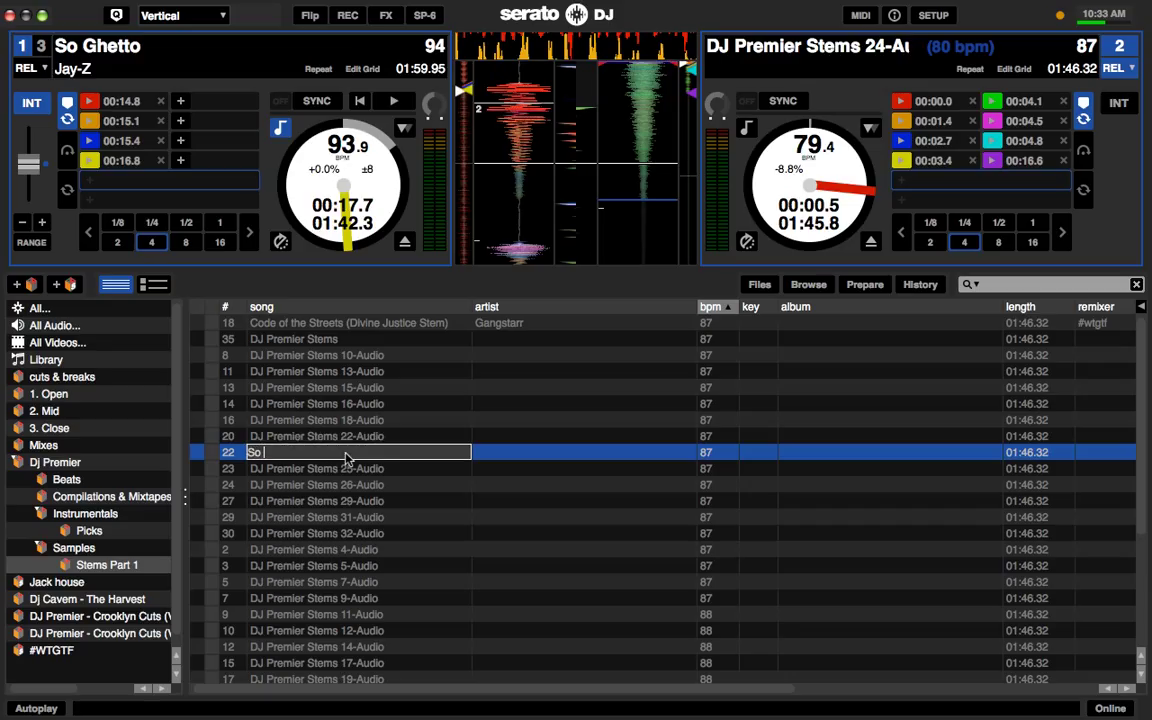
type("Ghetto")
key("Tab")
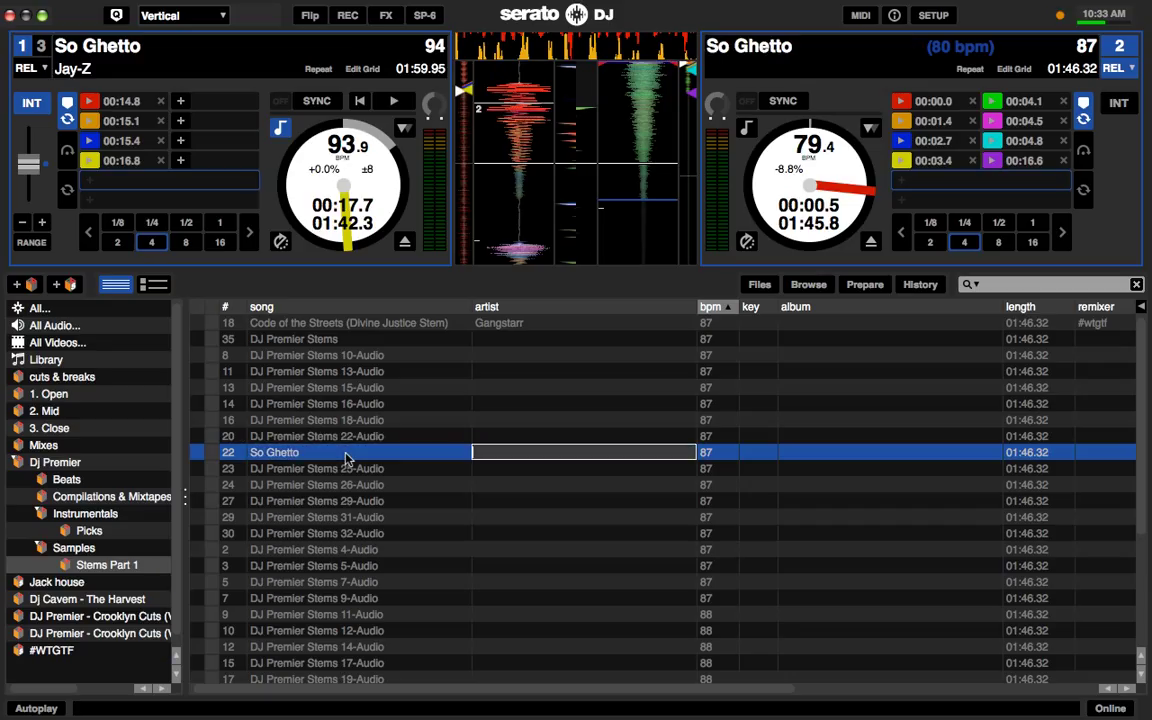
type("Jay-Z")
left_click(345, 455)
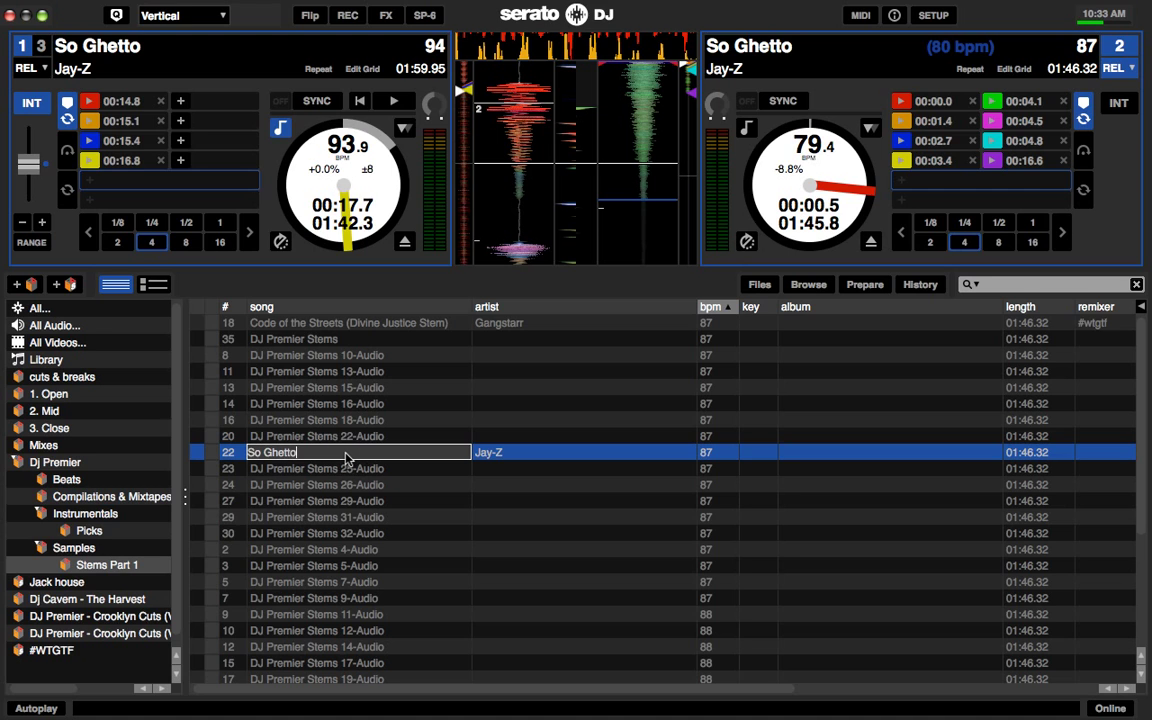
- Append ' (Divine Justice Stem)' to the So Ghetto title in the Stems Part 1 crate
left_click(116, 581)
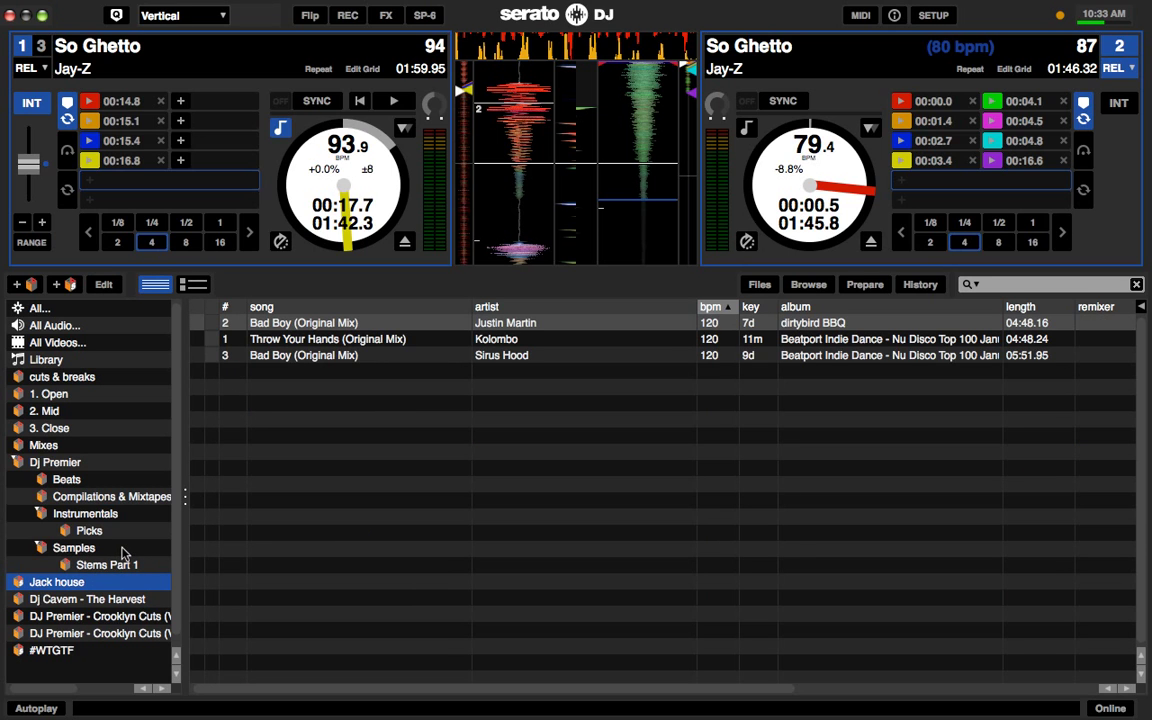
left_click(118, 562)
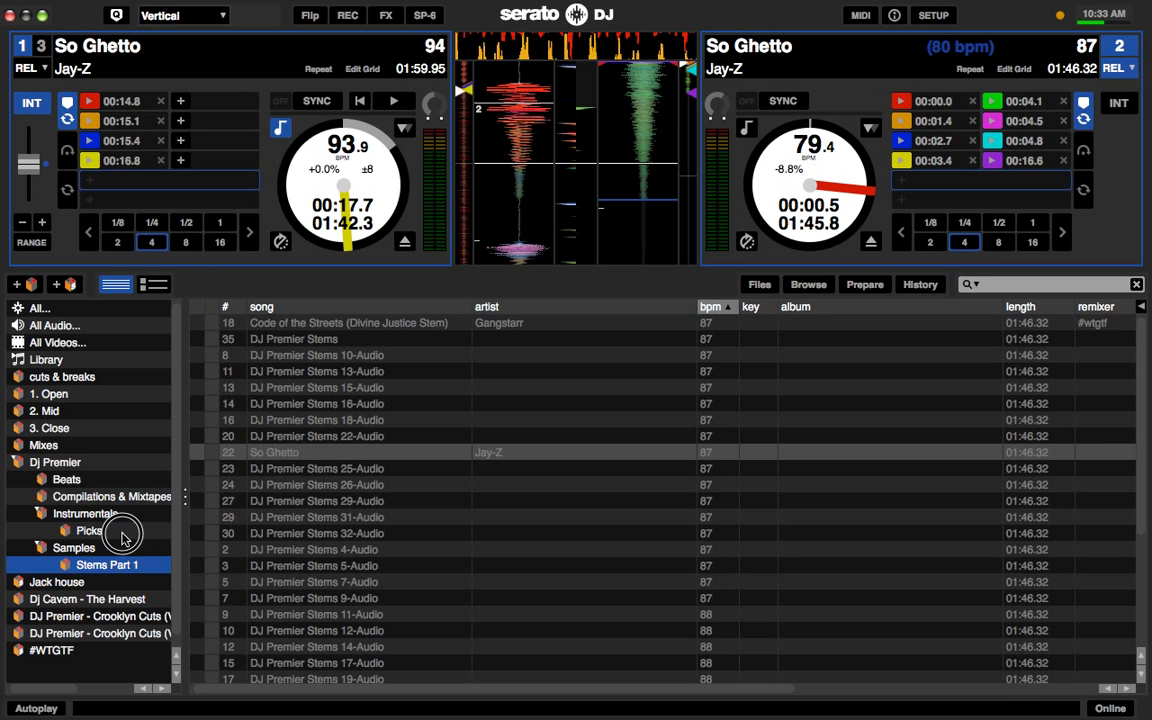
left_click(122, 537)
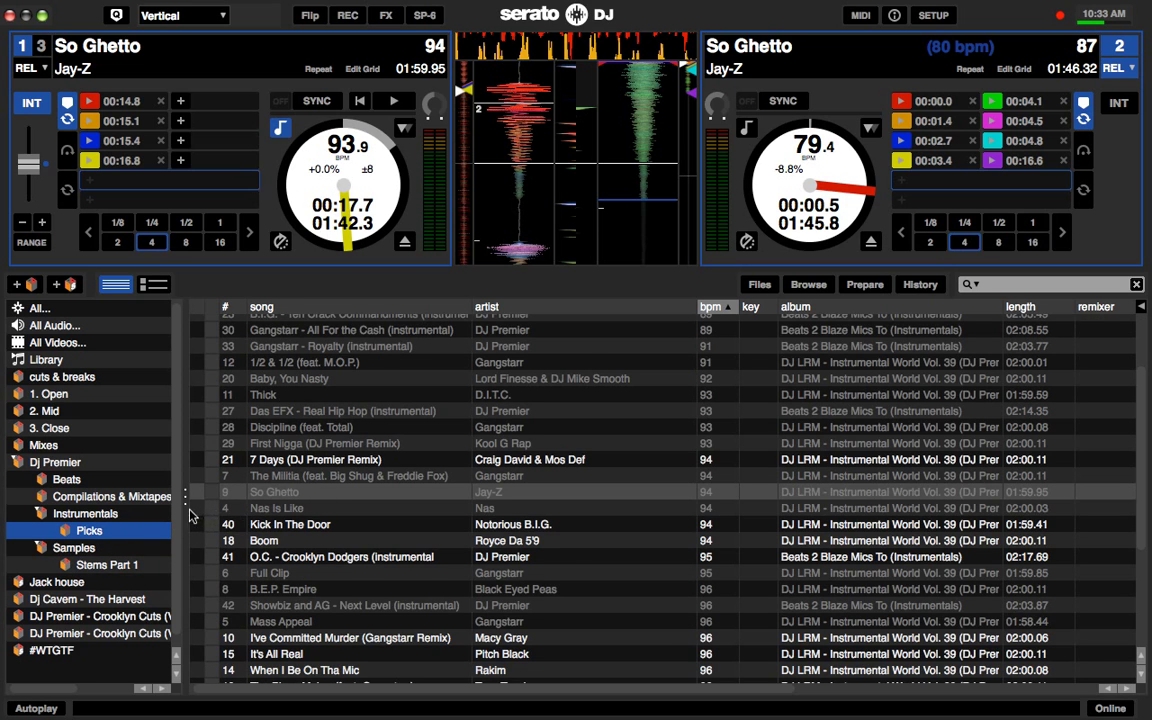
left_click(110, 564)
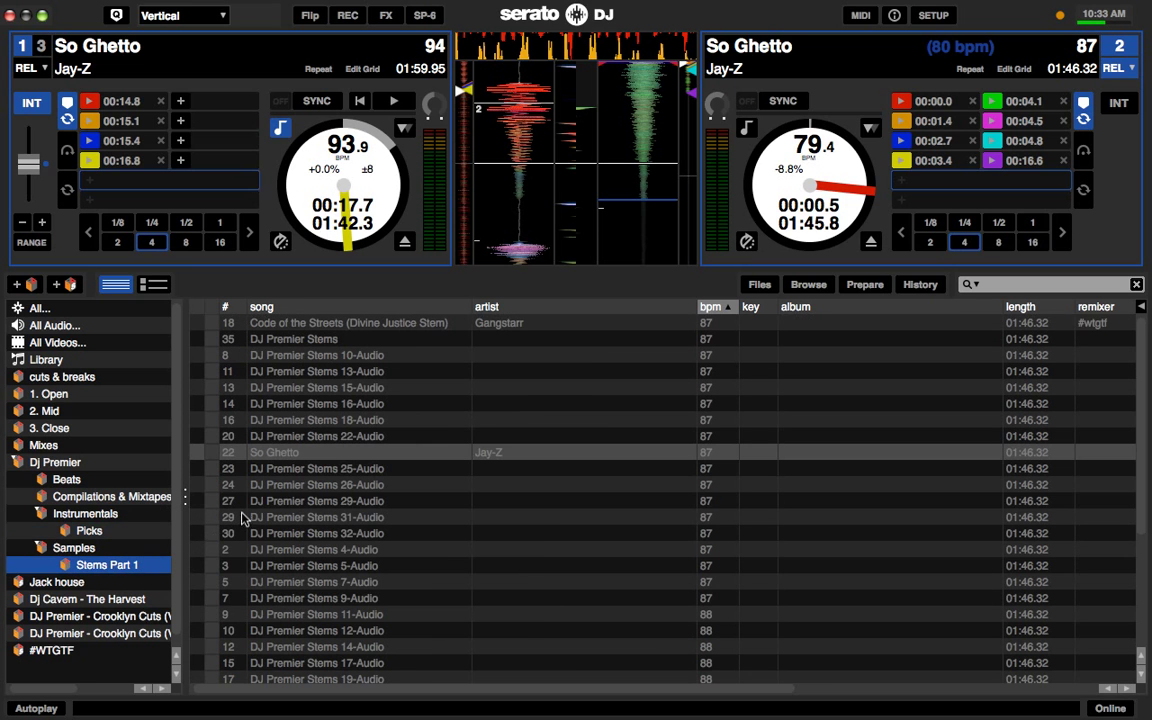
double_click(320, 453)
left_click(320, 453)
type("(Divine Justi")
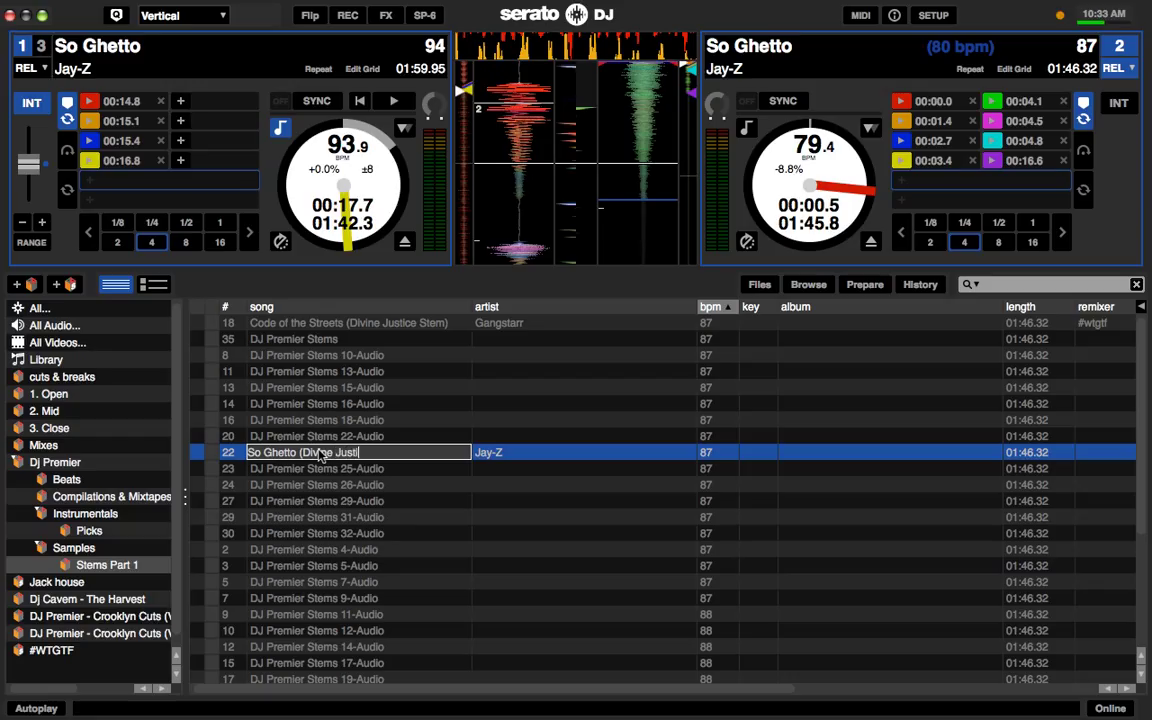
type("ce Stem")
key("Return")
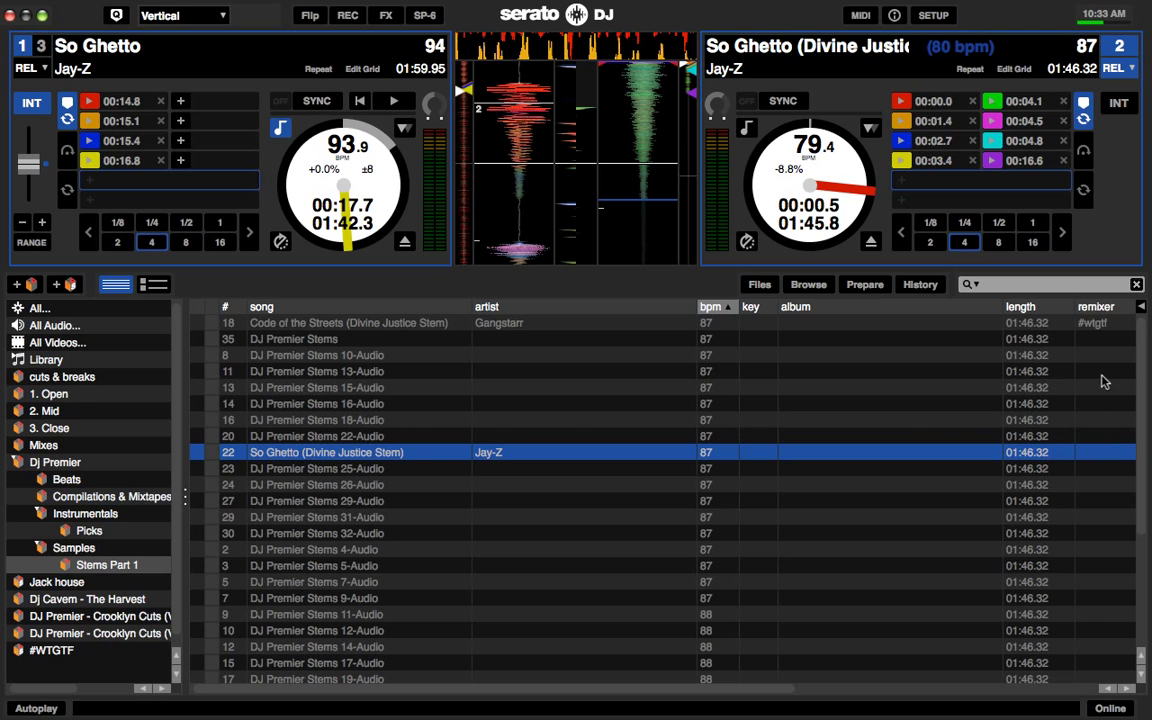
- Show the remixer column and tag the So Ghetto stem's remixer as #wtgtf
left_click(1141, 308)
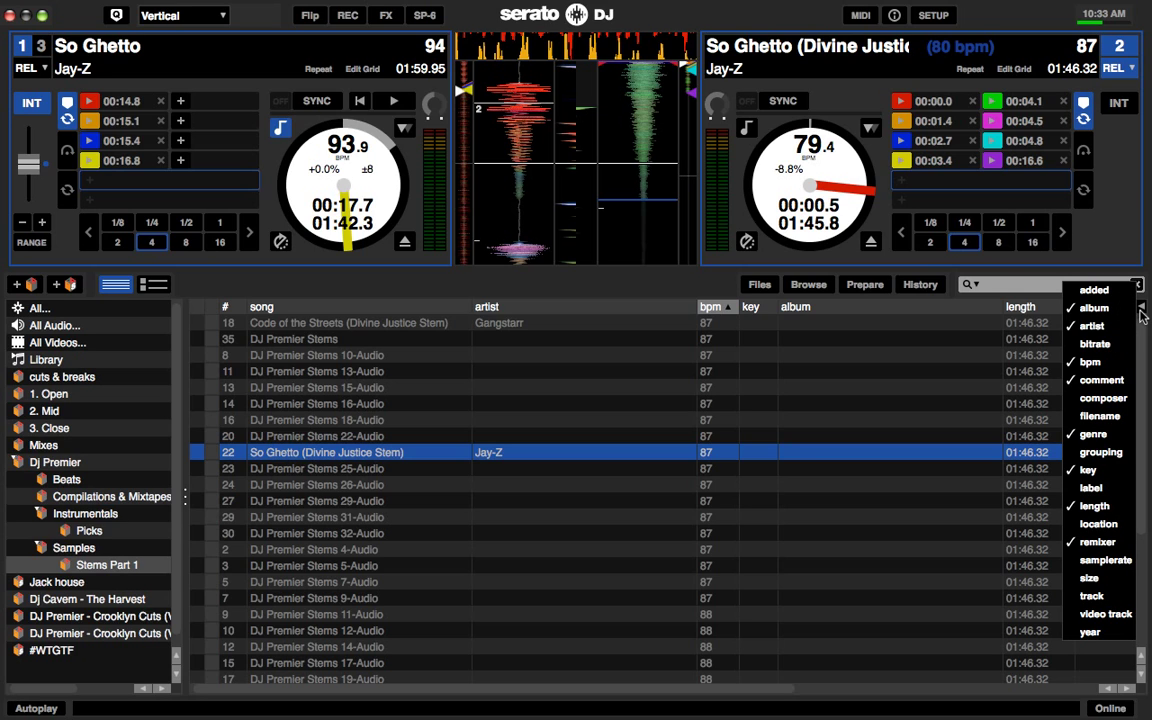
left_click(1141, 312)
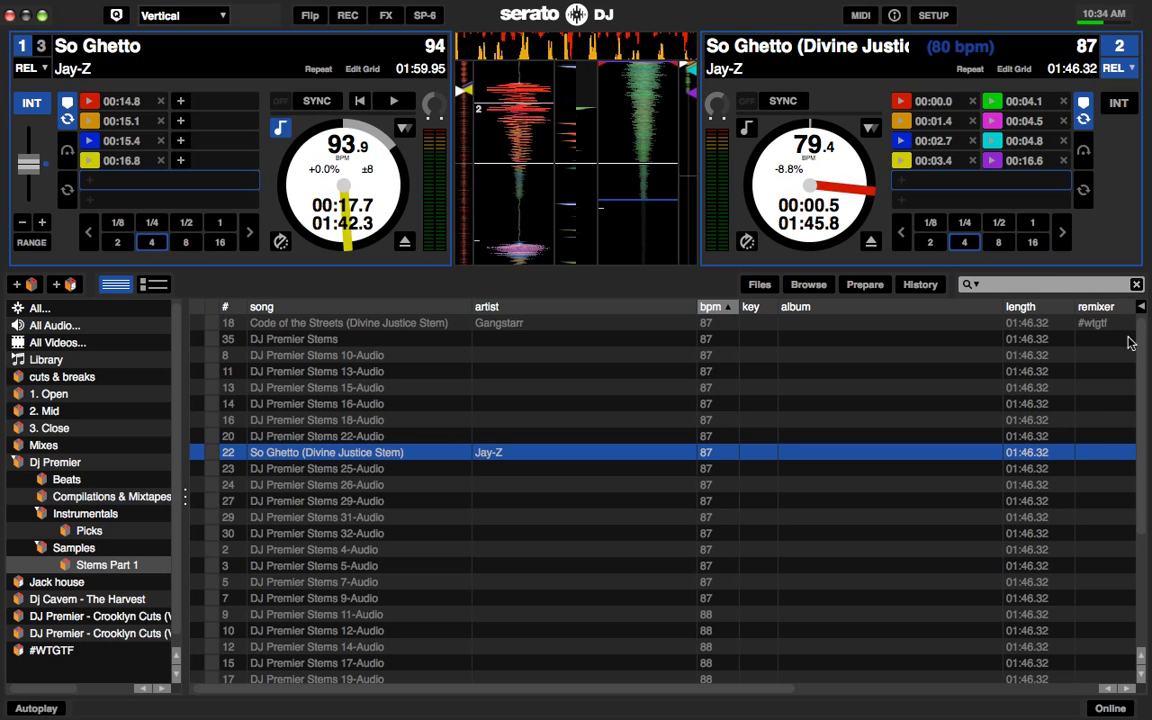
double_click(1086, 456)
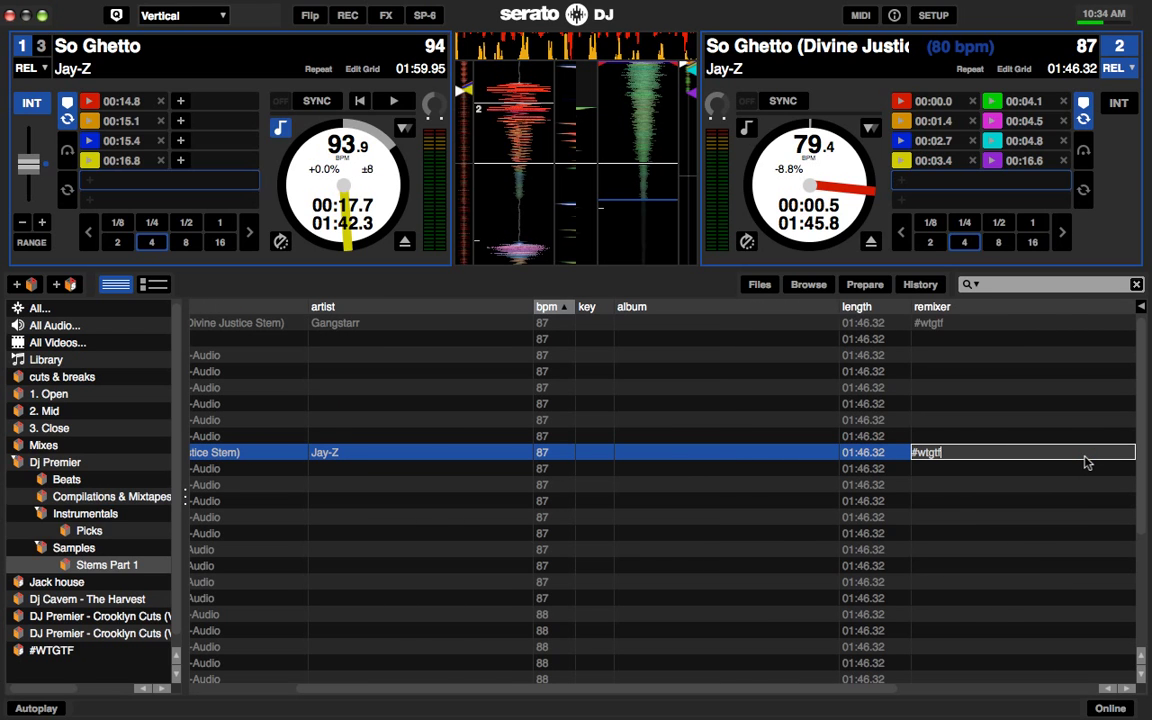
key("Return")
scroll(370, 490, "left", 5)
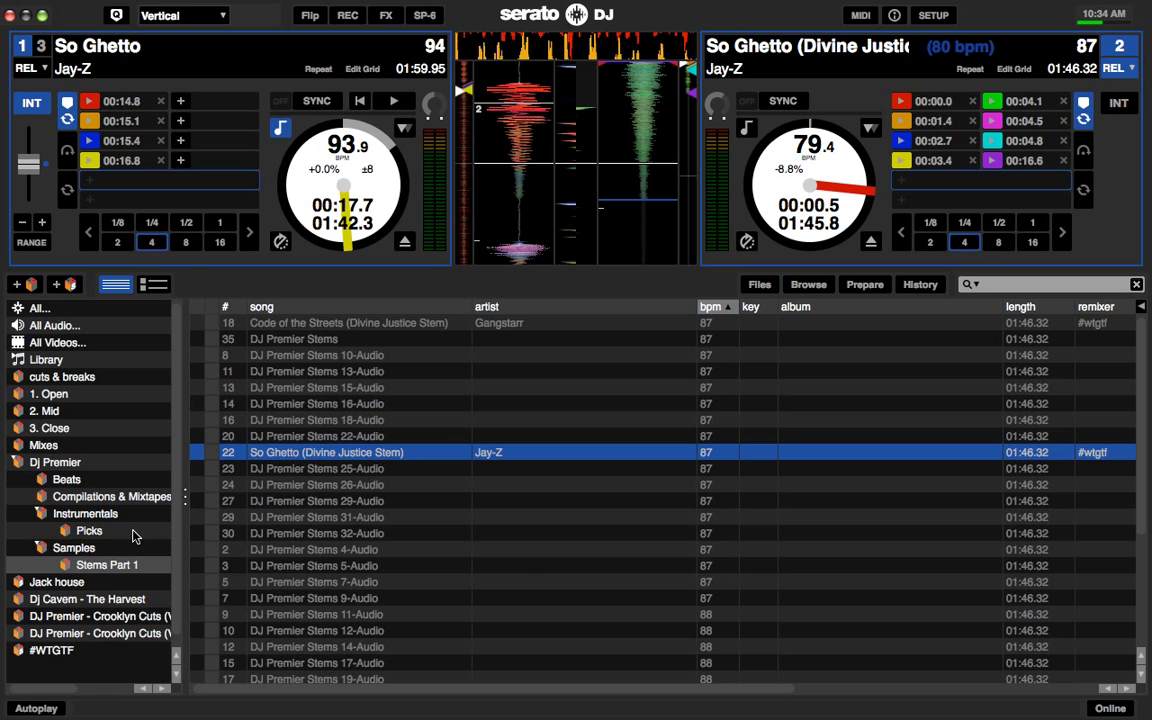
- In the Picks crate, set the original So Ghetto's remixer tag to #WTGTF
left_click(128, 531)
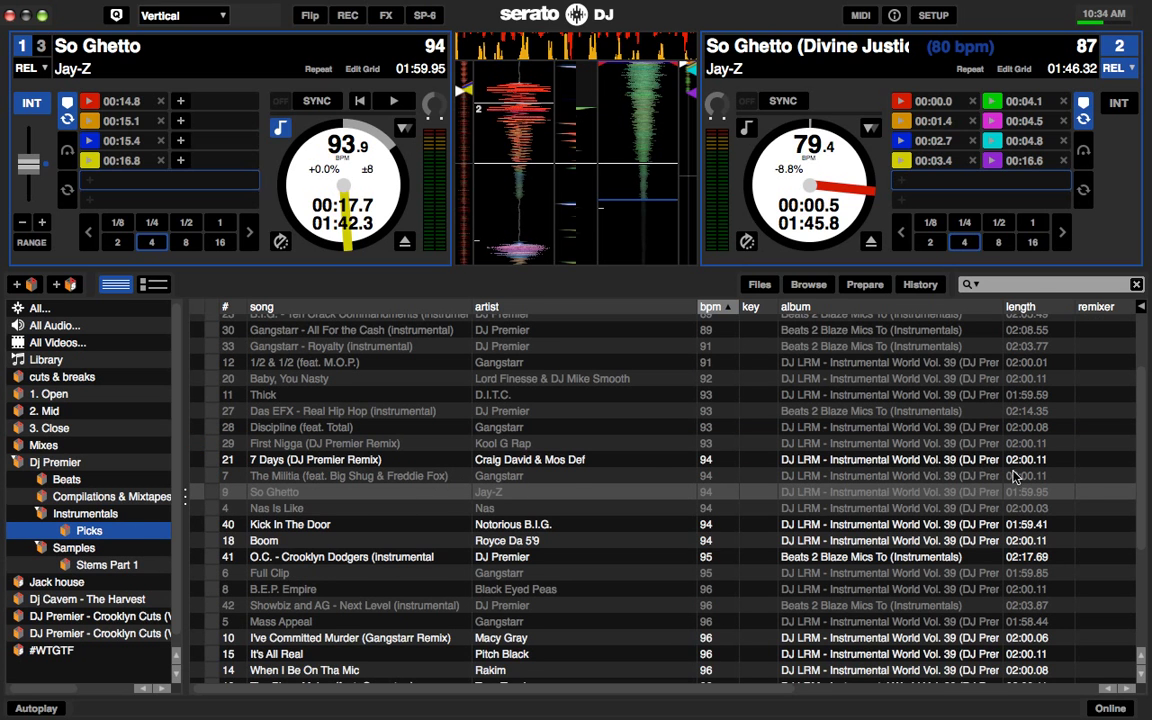
double_click(1090, 492)
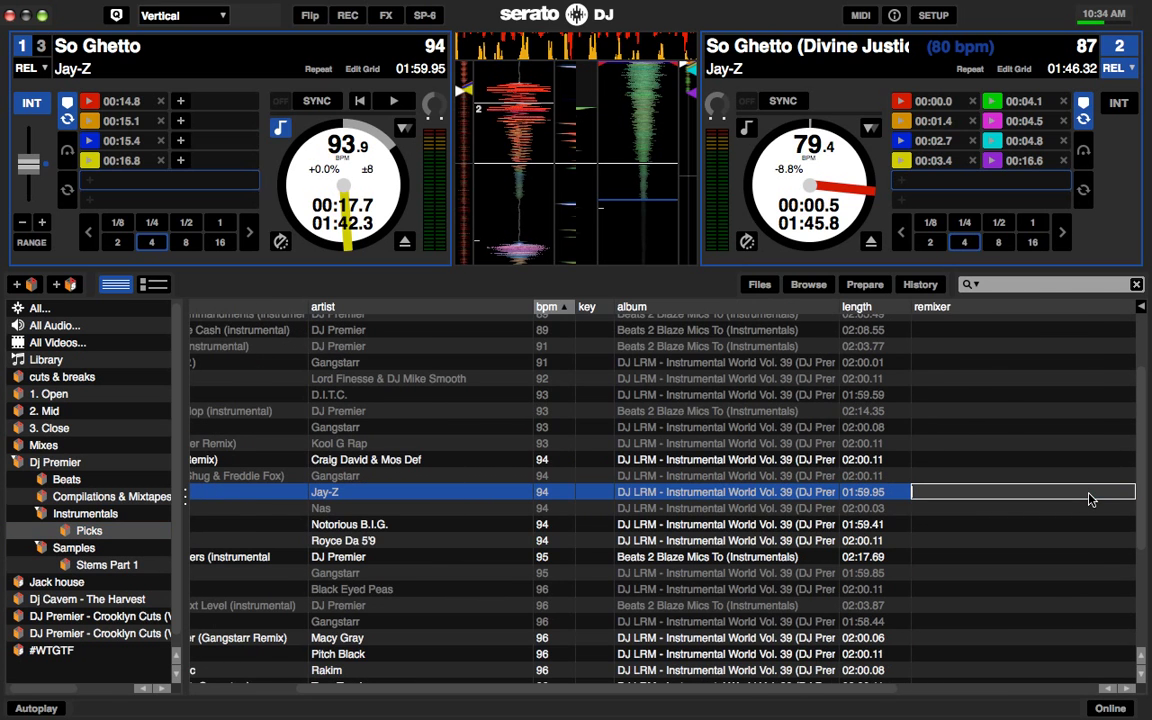
type("#WTGTF")
key("Return")
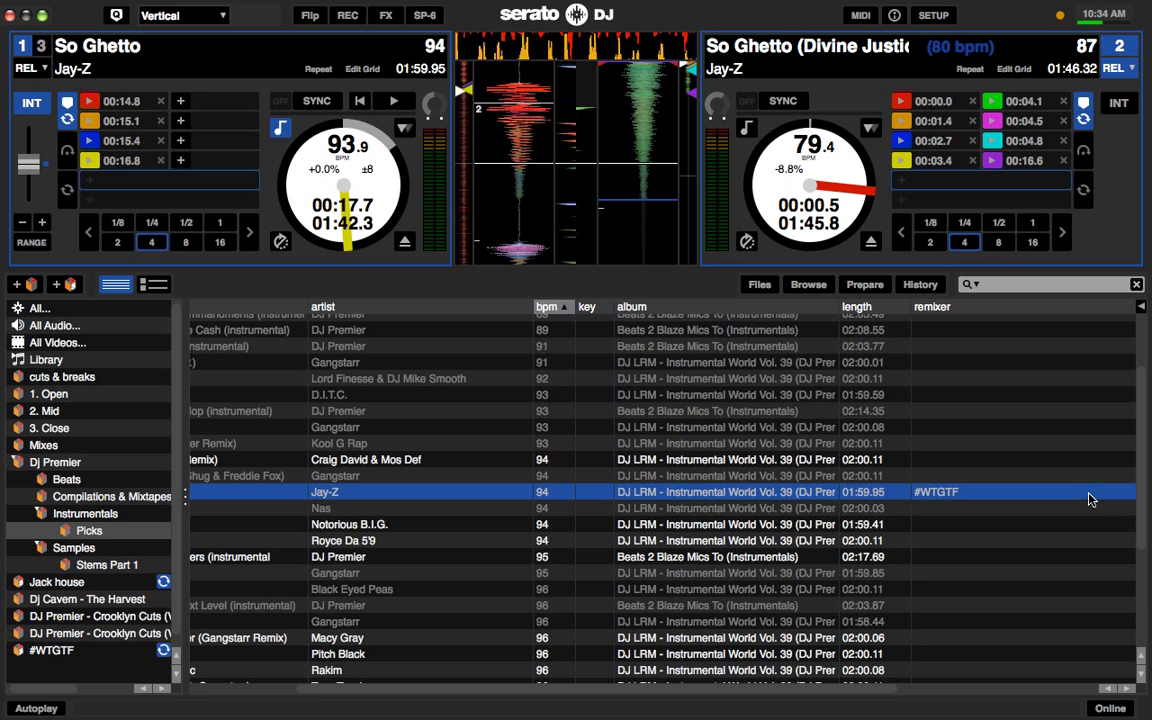
scroll(240, 450, "left", 5)
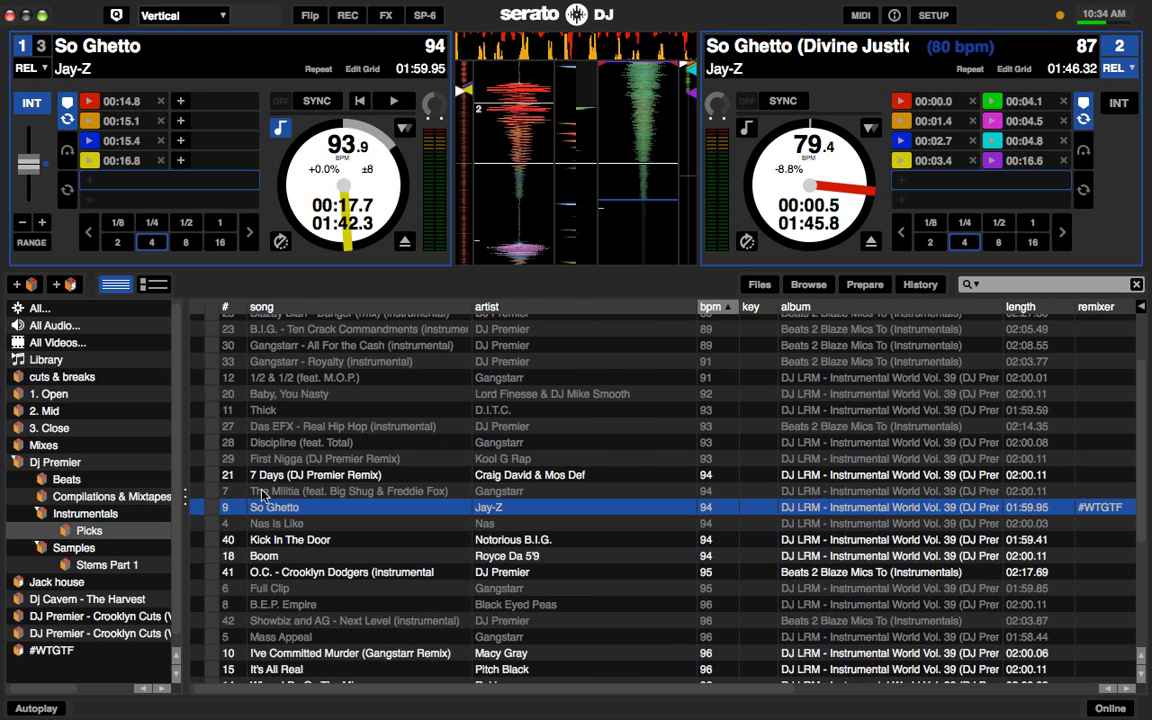
scroll(262, 496, "down", 5)
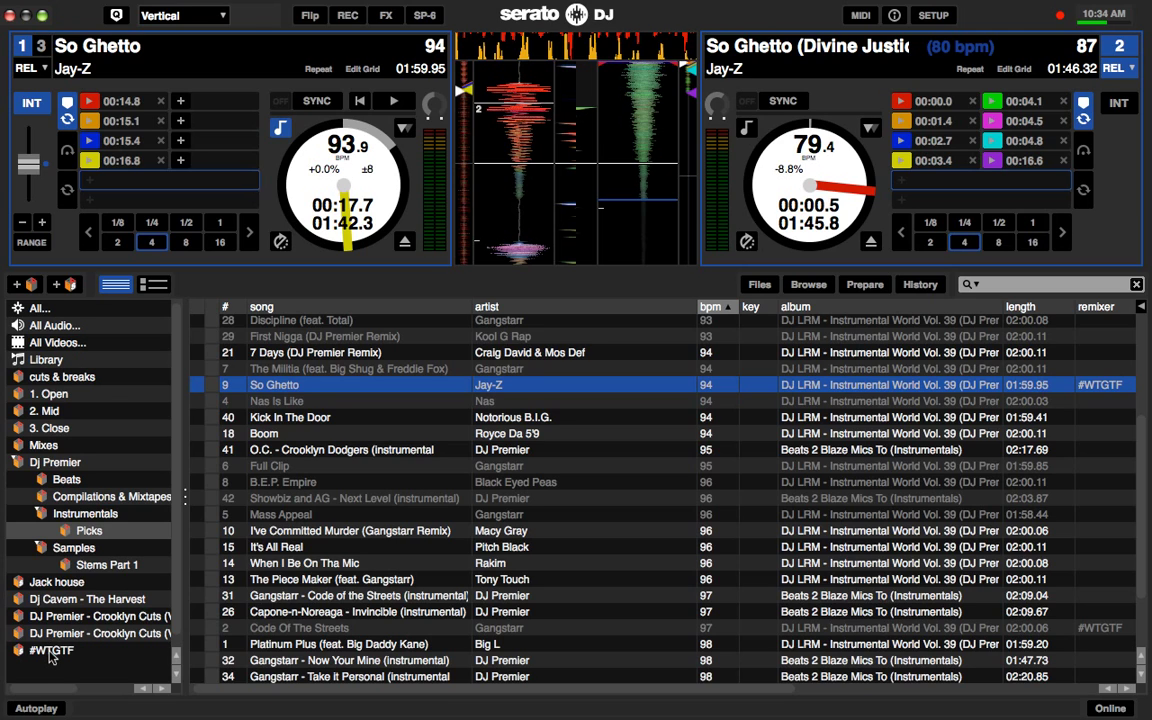
- Select the #WTGTF crate and look over its smart crate rules
left_click(52, 652)
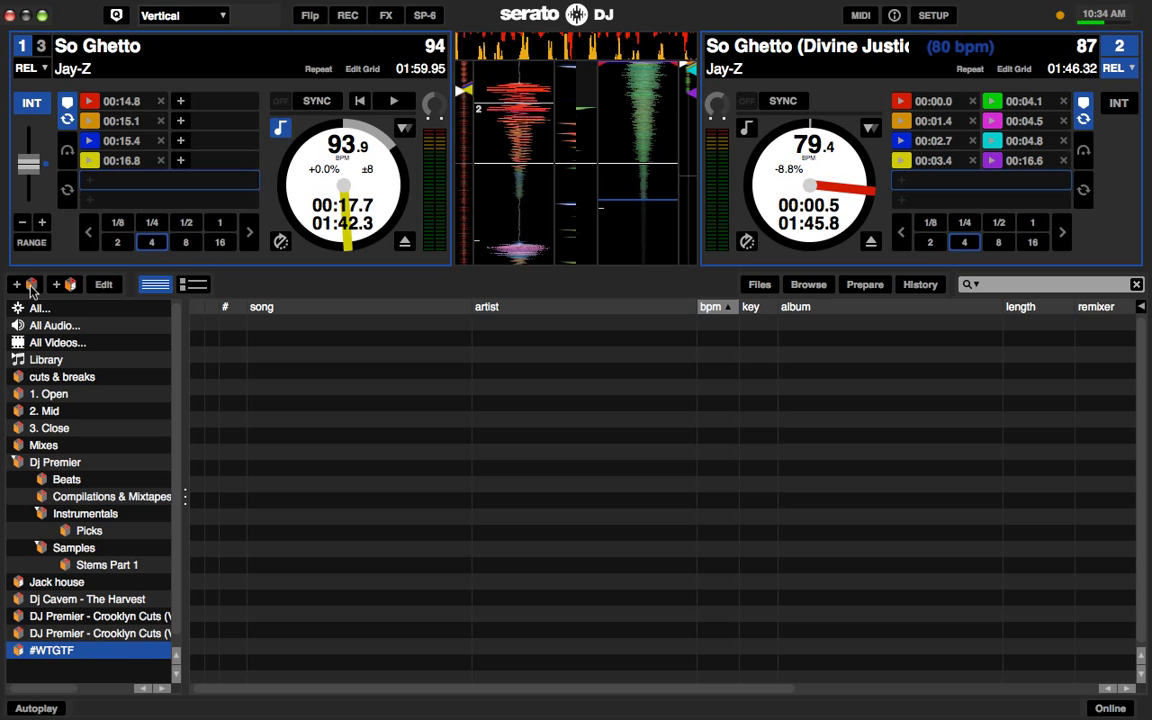
left_click(105, 286)
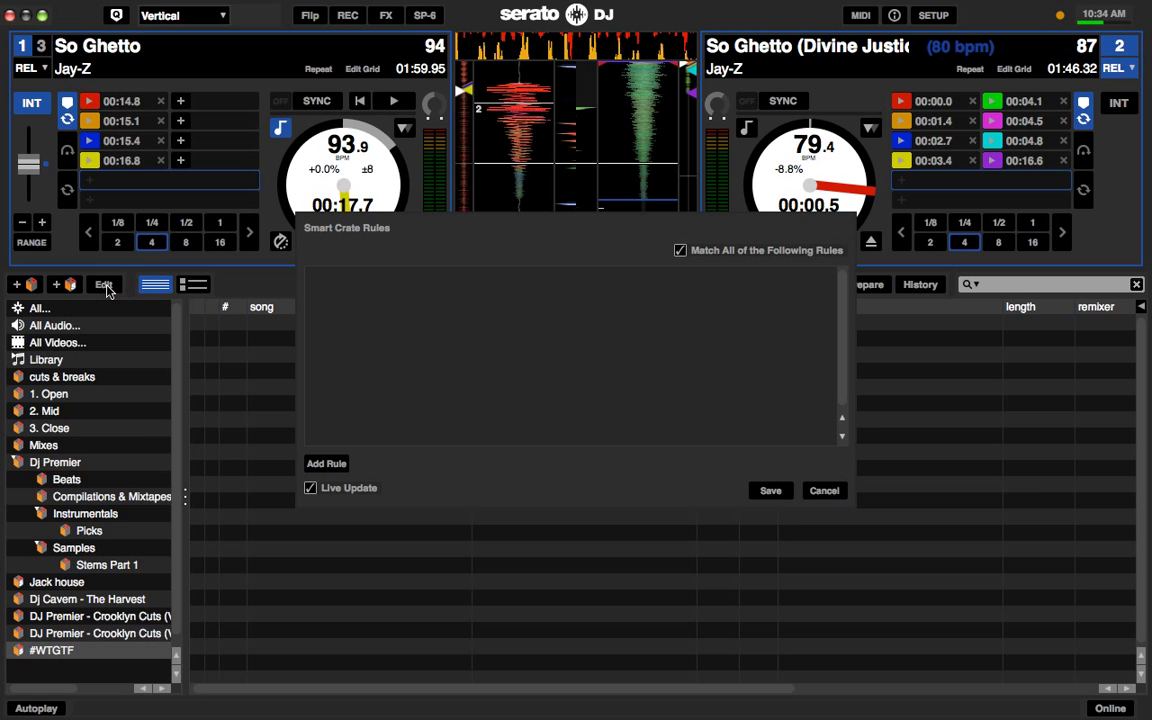
double_click(52, 650)
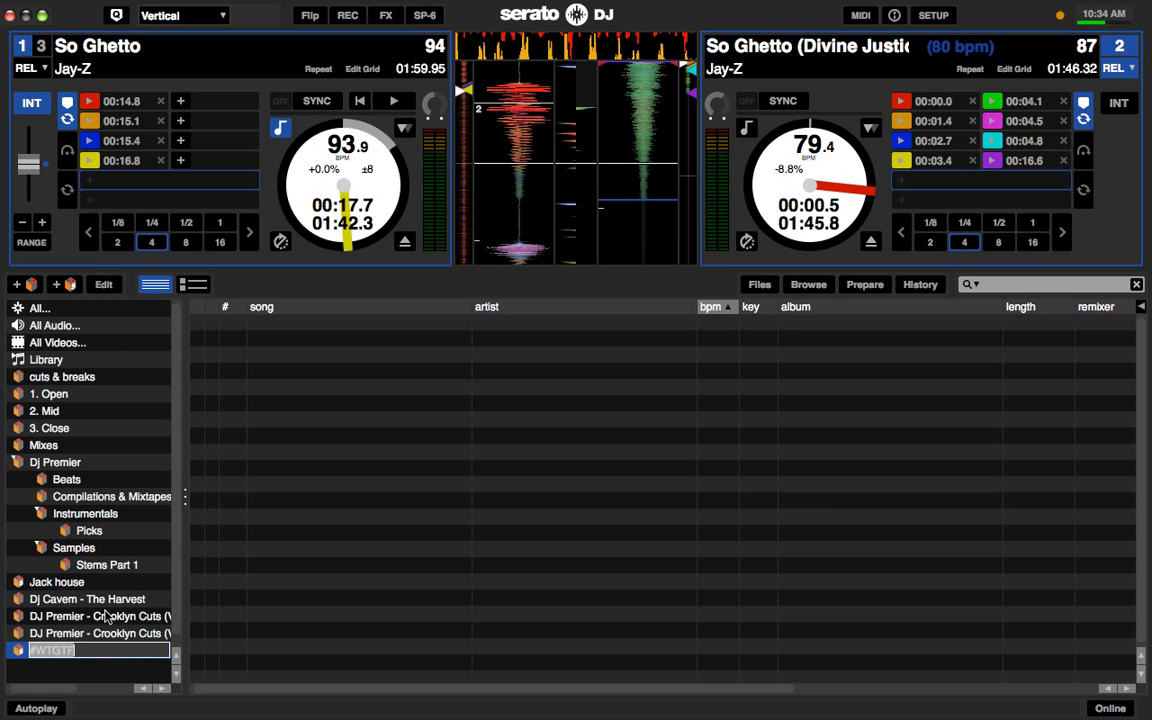
left_click(104, 285)
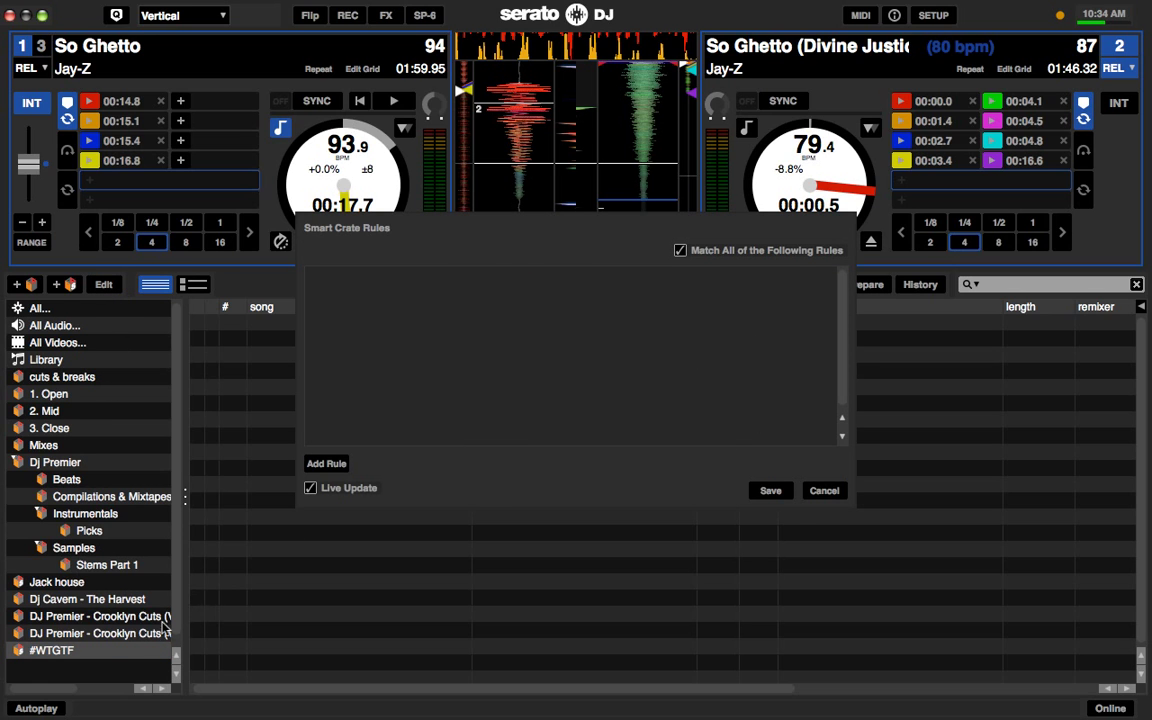
left_click(122, 648)
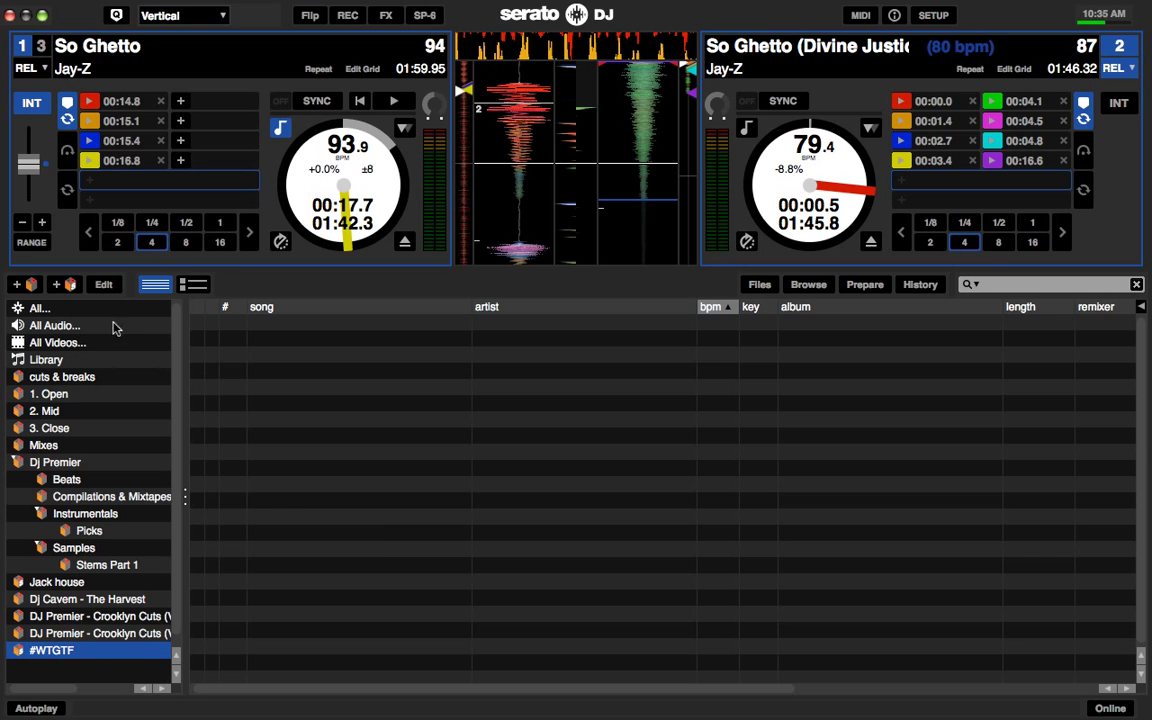
- Add a smart crate rule matching remixer contains #wtgtf and save it
left_click(103, 285)
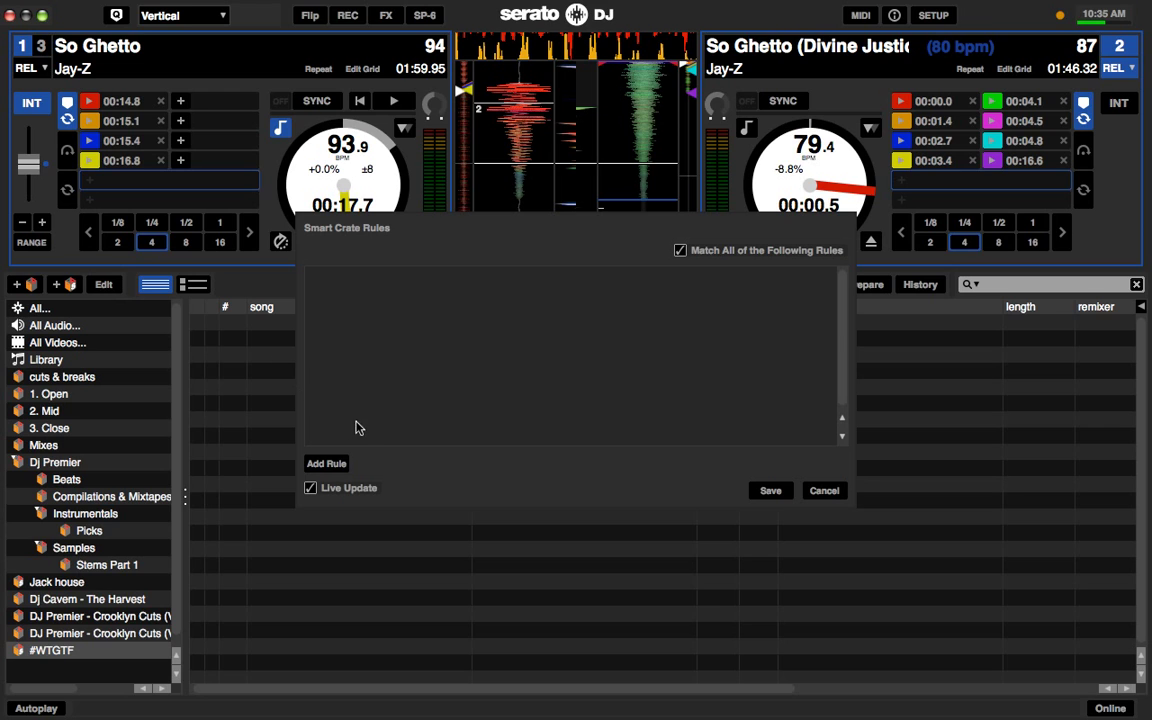
left_click(333, 465)
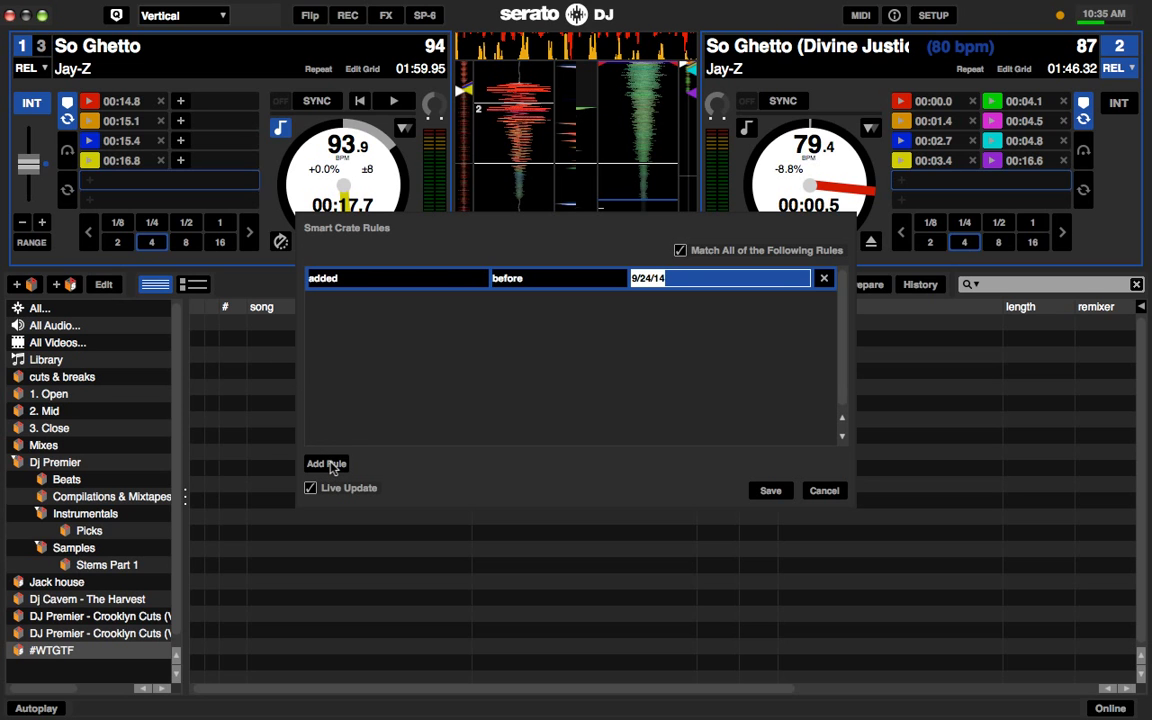
left_click(389, 283)
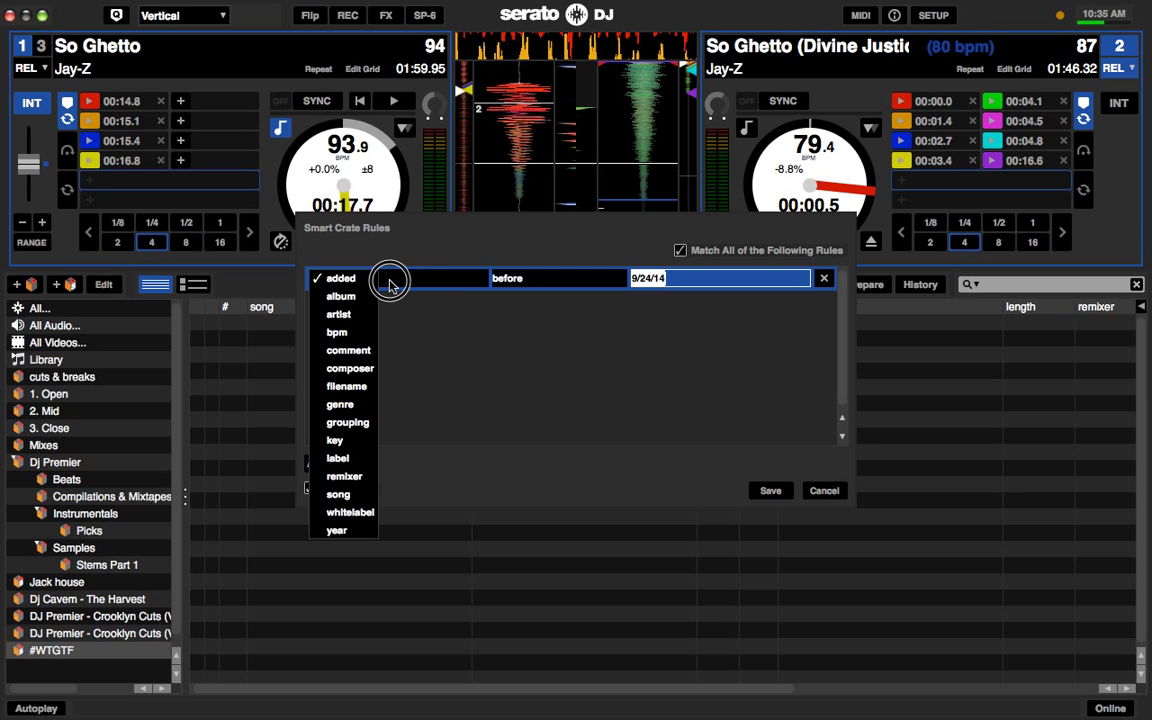
left_click(348, 476)
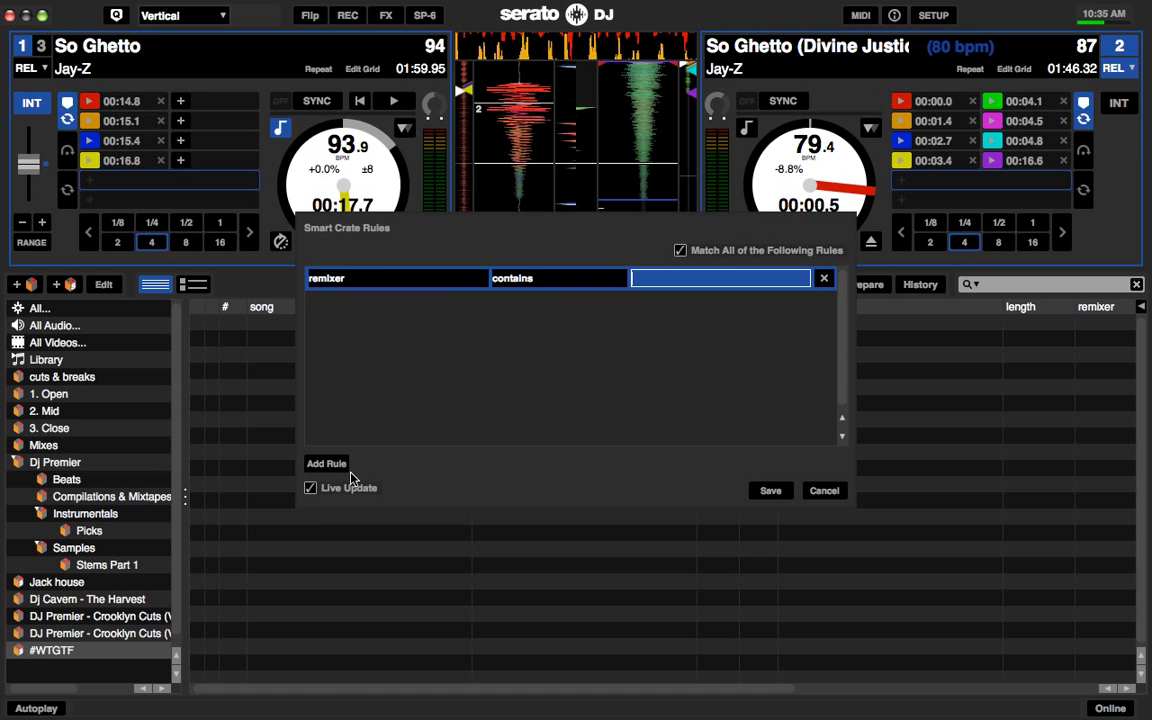
left_click(548, 279)
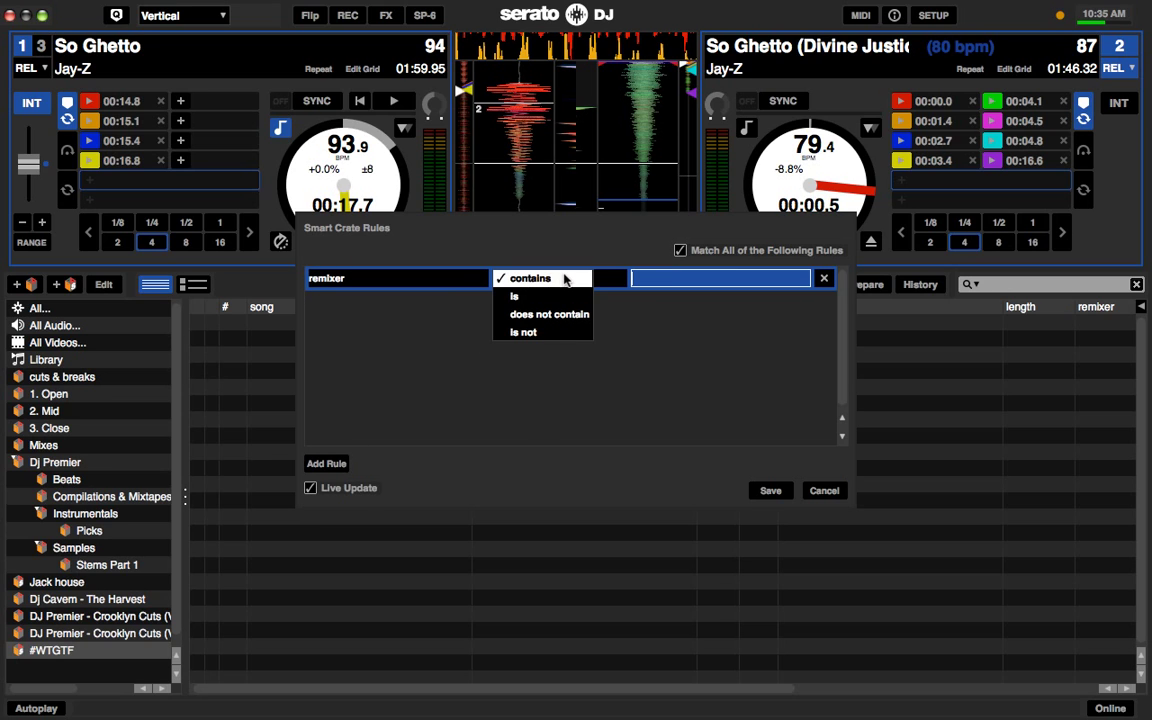
left_click(548, 279)
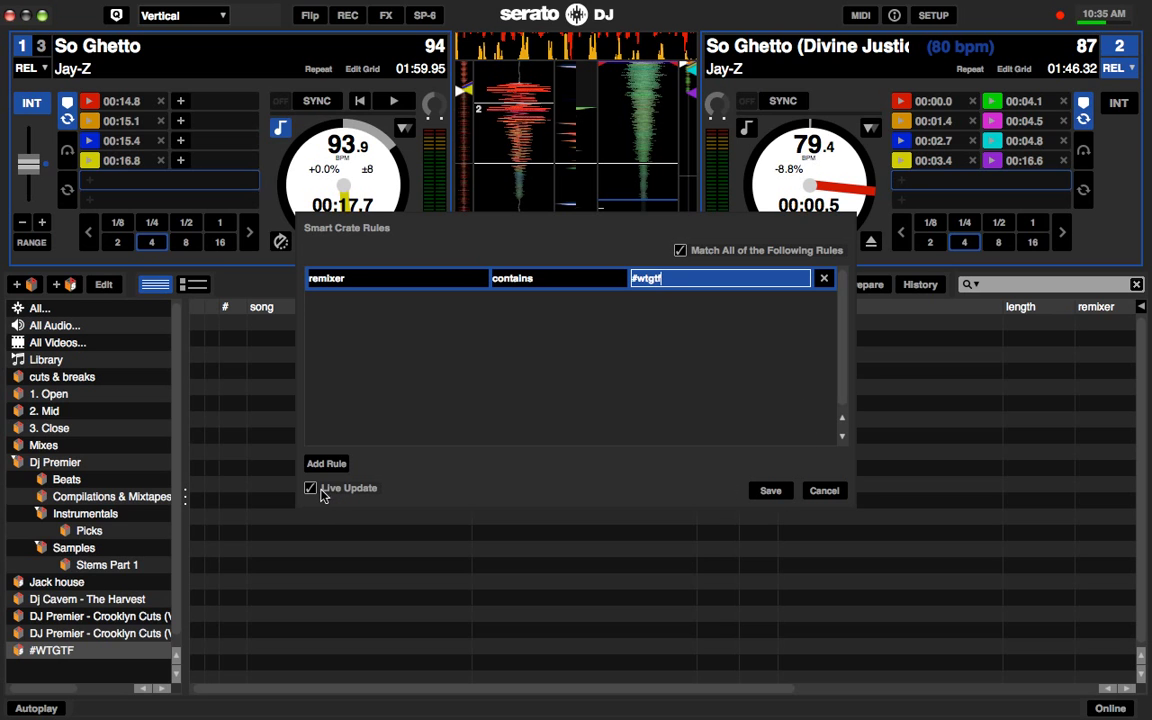
left_click(770, 490)
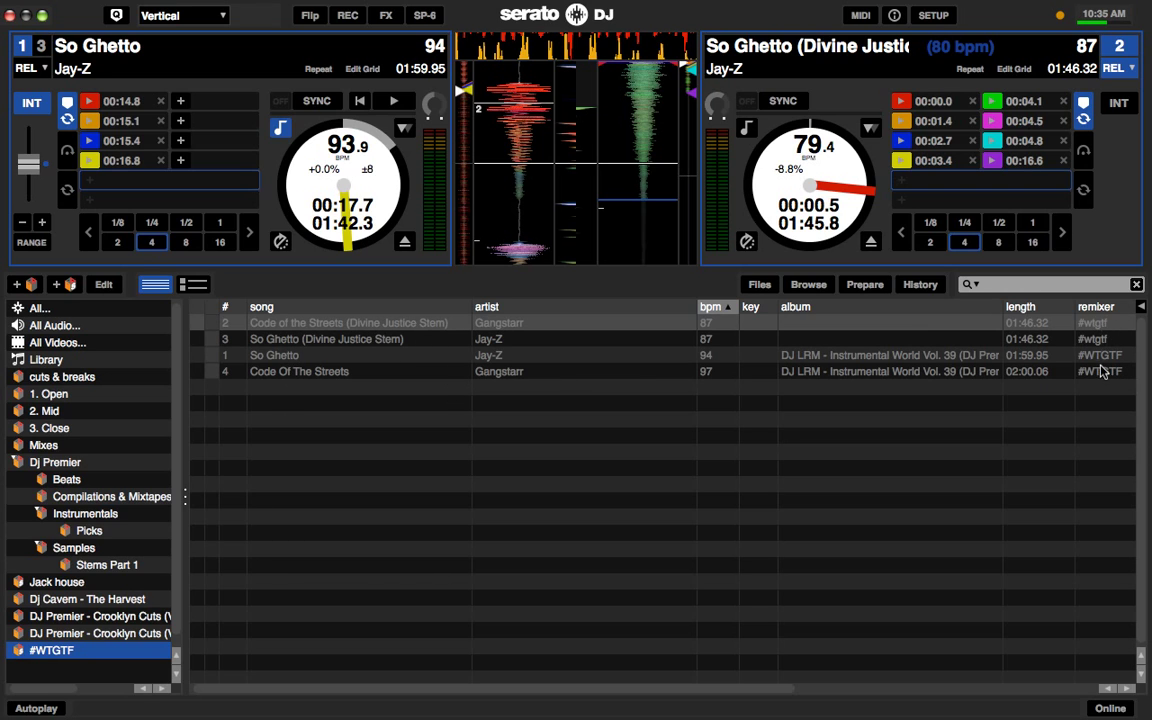
- In the Picks crate, give Gangstarr's Full Clip the #wtgtf remixer tag
left_click(125, 533)
left_click(331, 467)
scroll(335, 470, "up", 1)
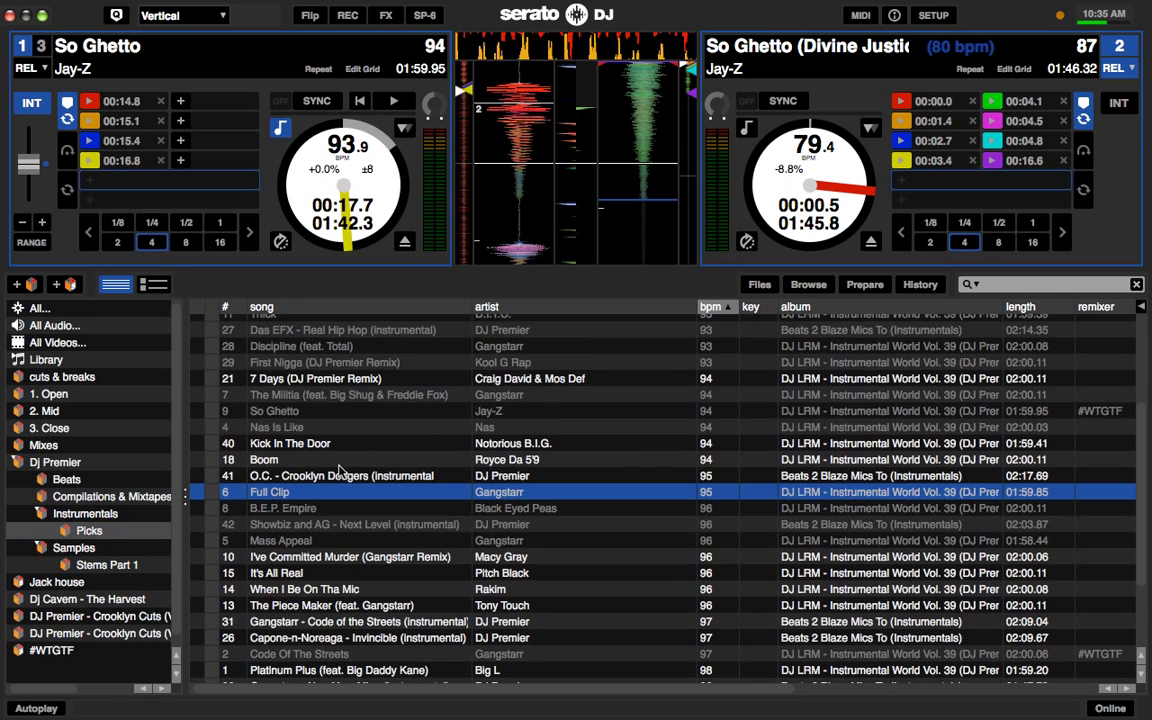
left_click(1114, 494)
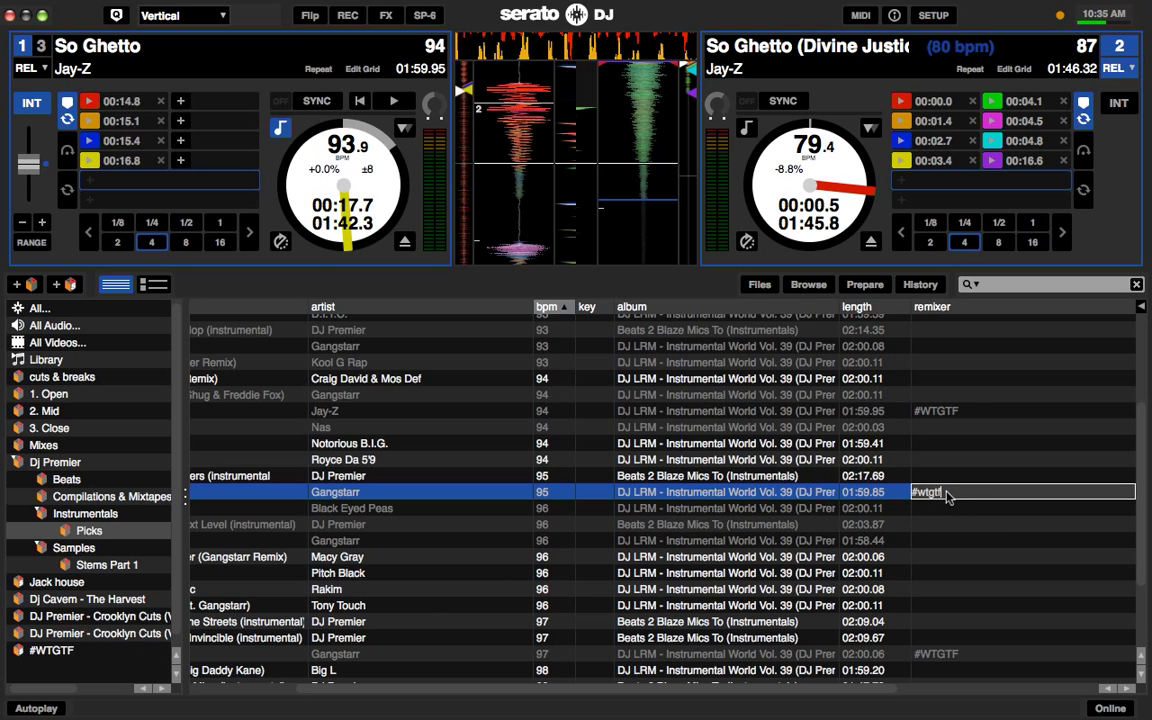
key("Return")
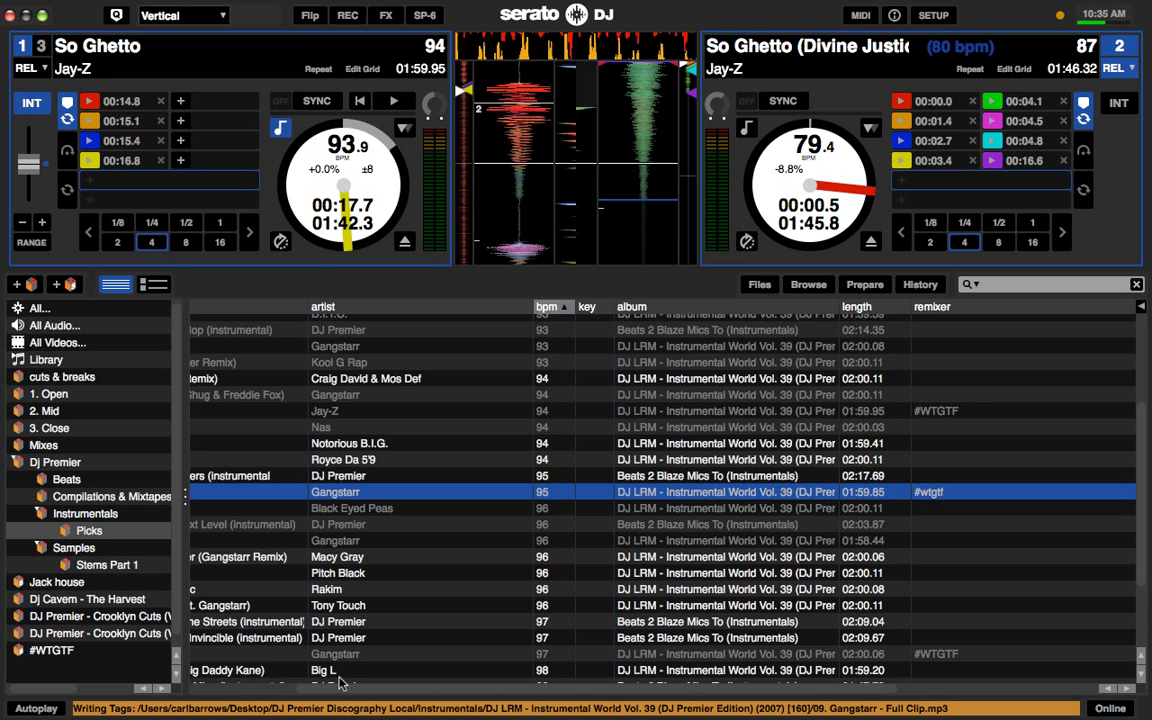
- In the #WTGTF crate, change Full Clip's remixer tag to uppercase #WTGTF
left_click(155, 655)
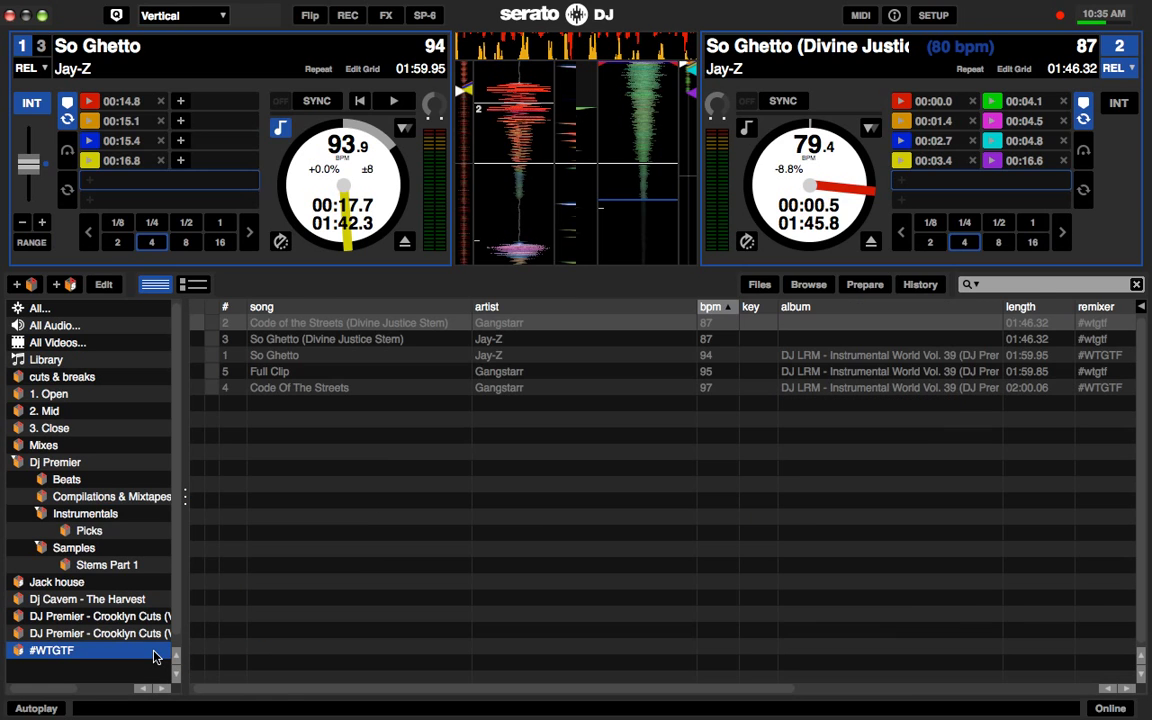
left_click(344, 372)
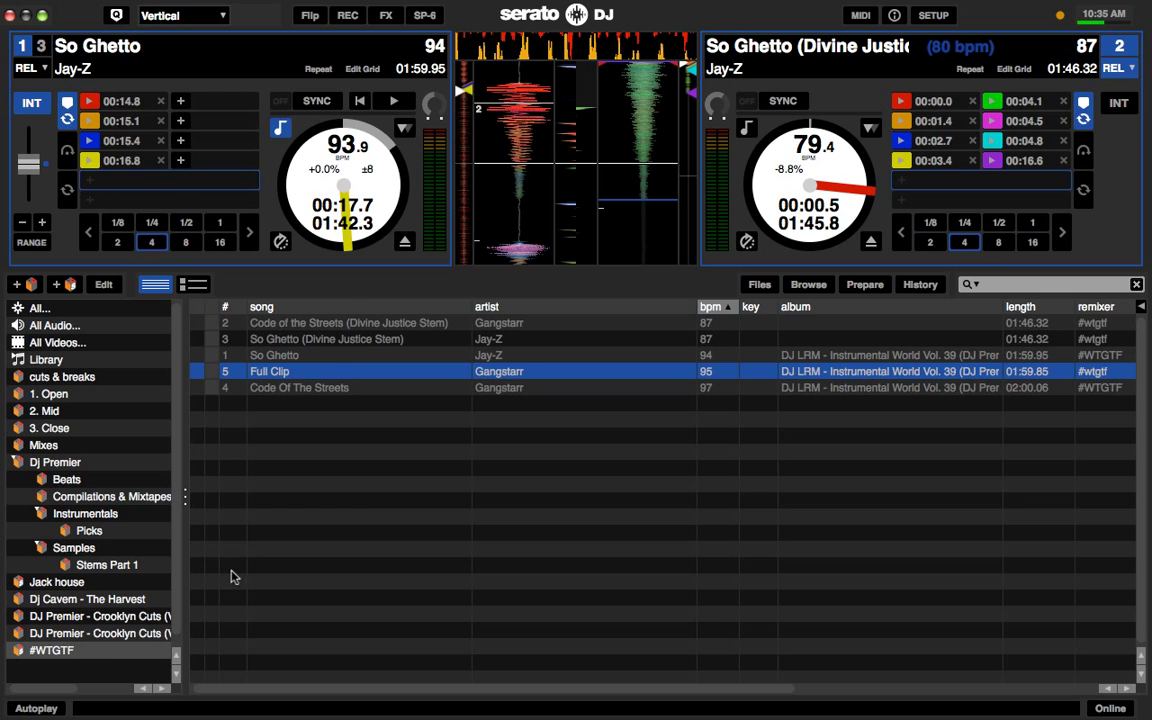
left_click(137, 650)
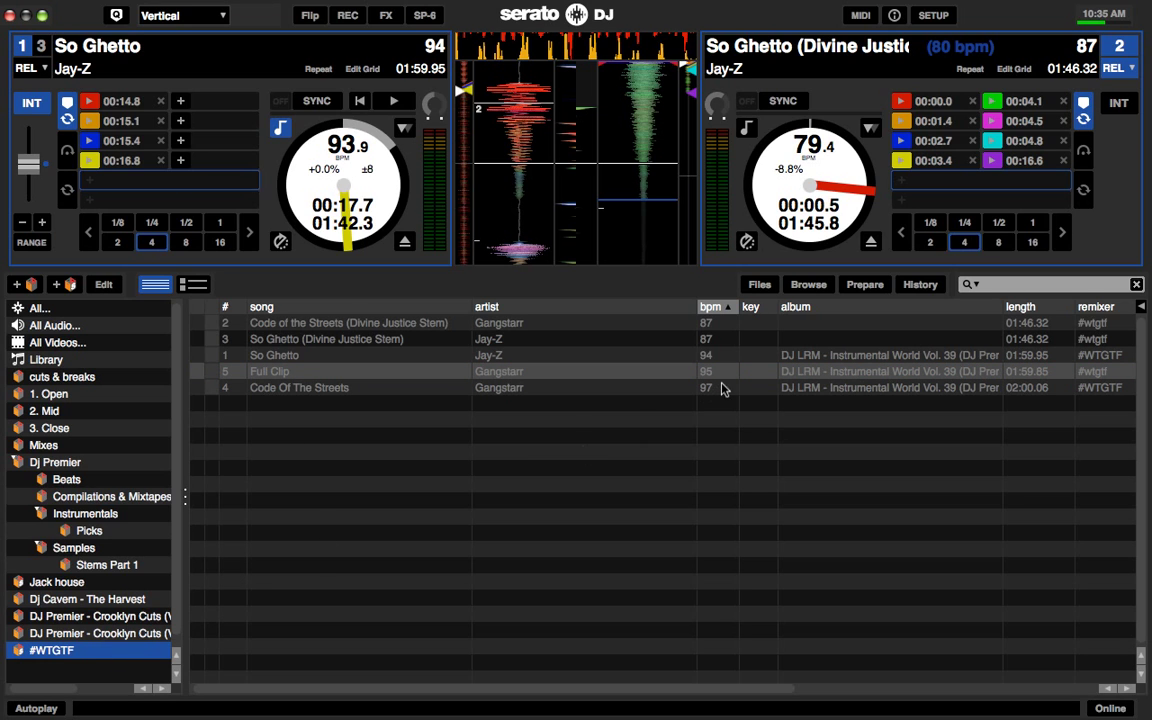
left_click(1110, 371)
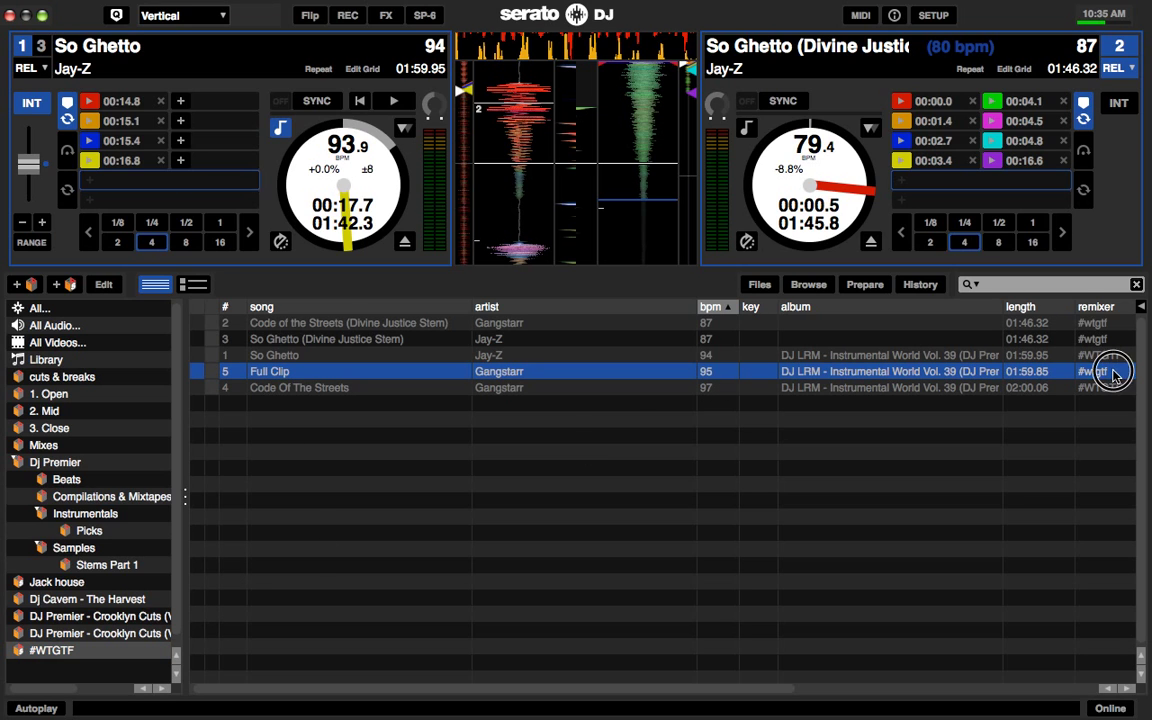
left_click(1113, 373)
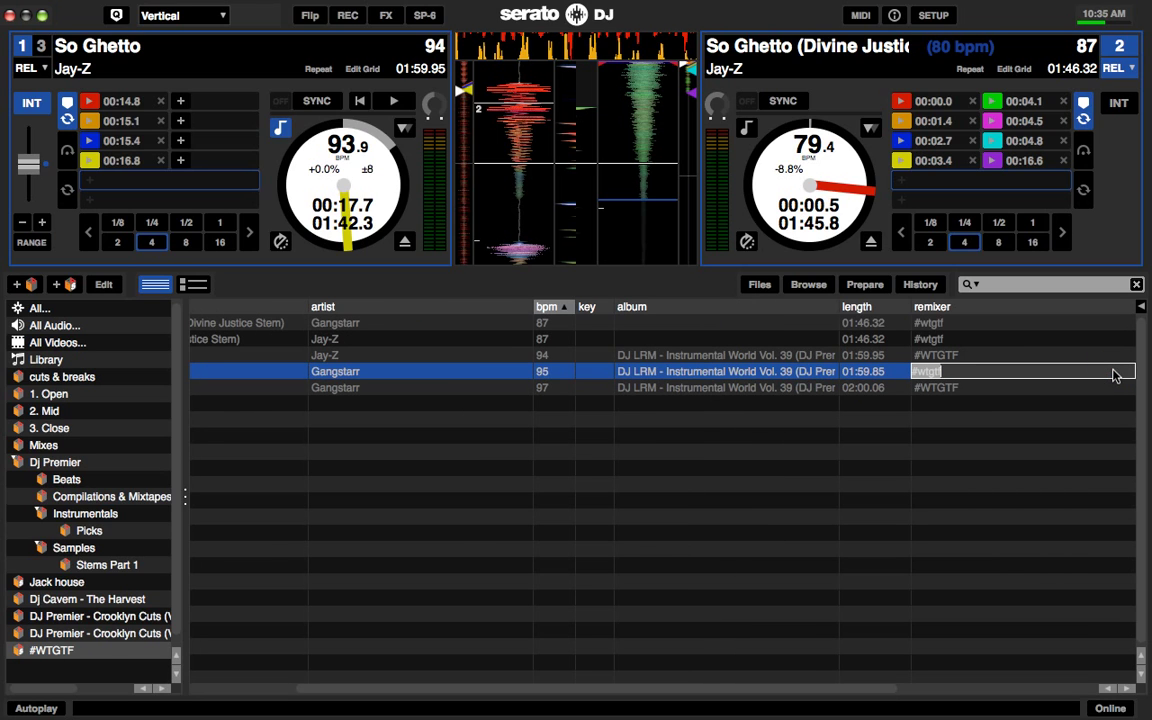
key("BackSpace")
type("#WTGTF")
key("Return")
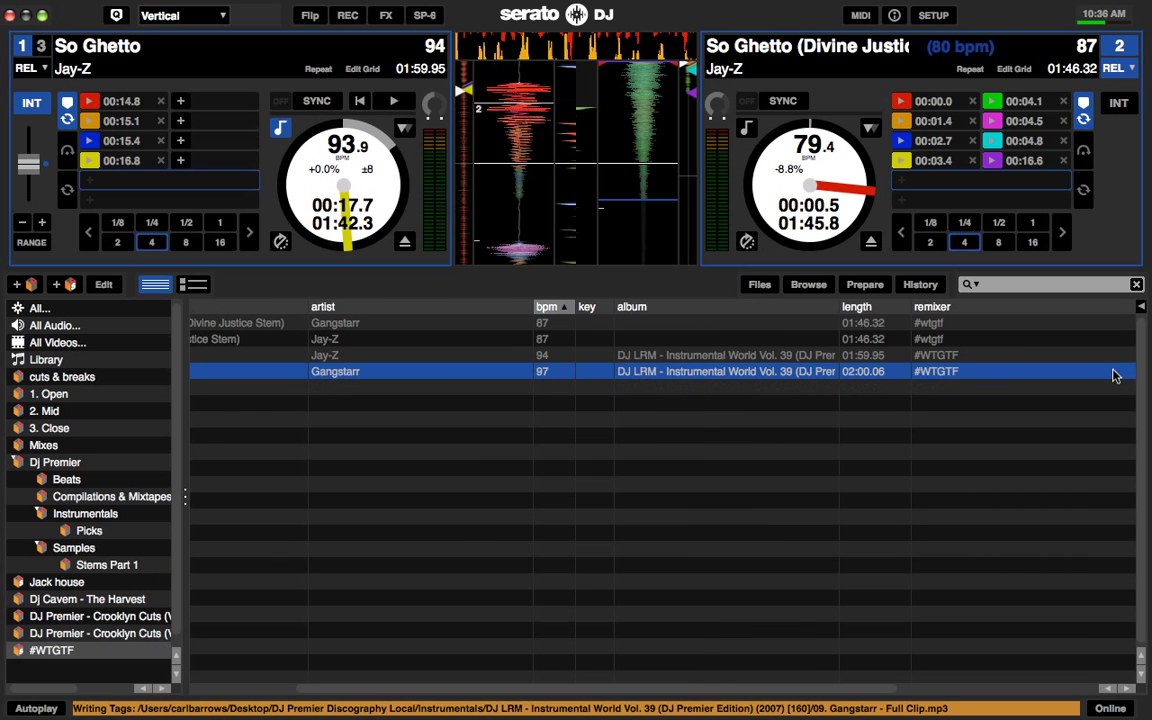
- Play So Ghetto on deck 1 at 93.9 BPM and the Divine Justice stem's Flip 1 on deck 2
scroll(465, 421, "left", 3)
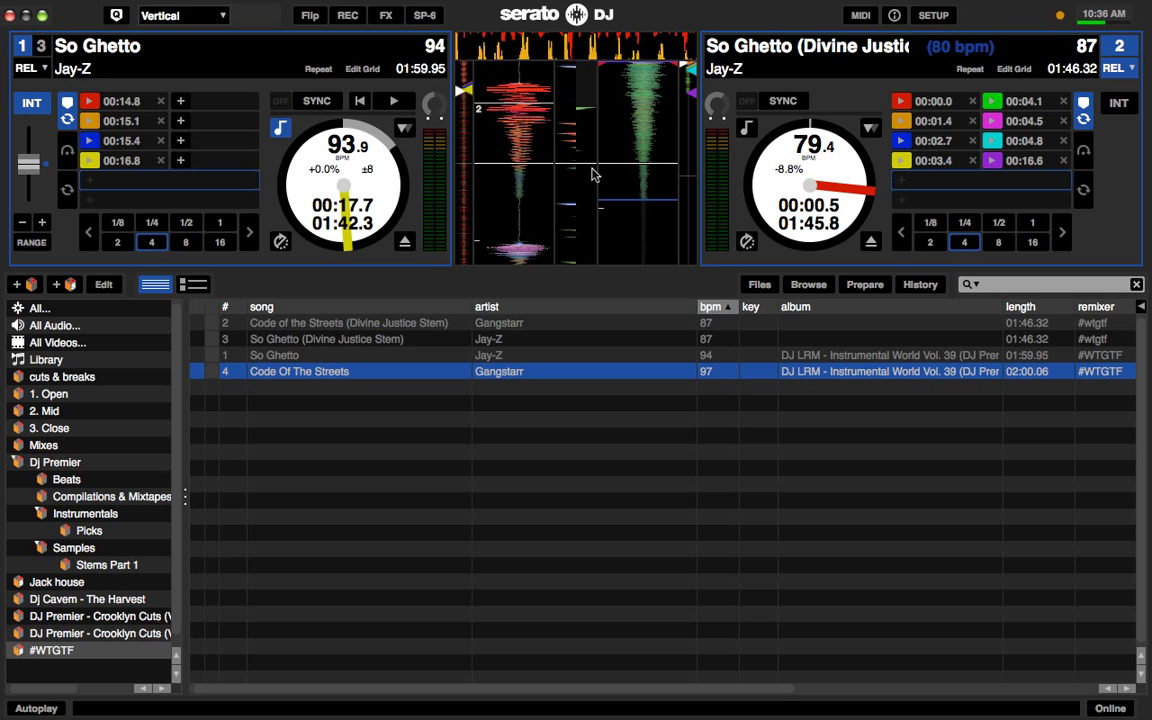
left_click(396, 102)
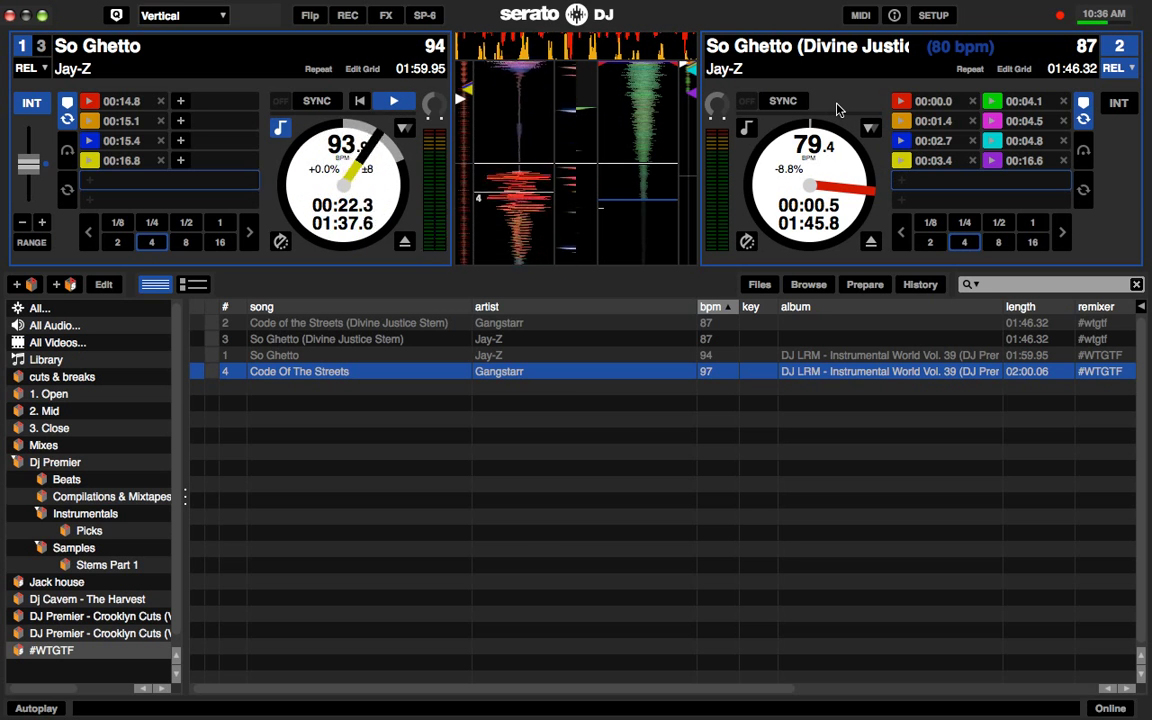
key("space")
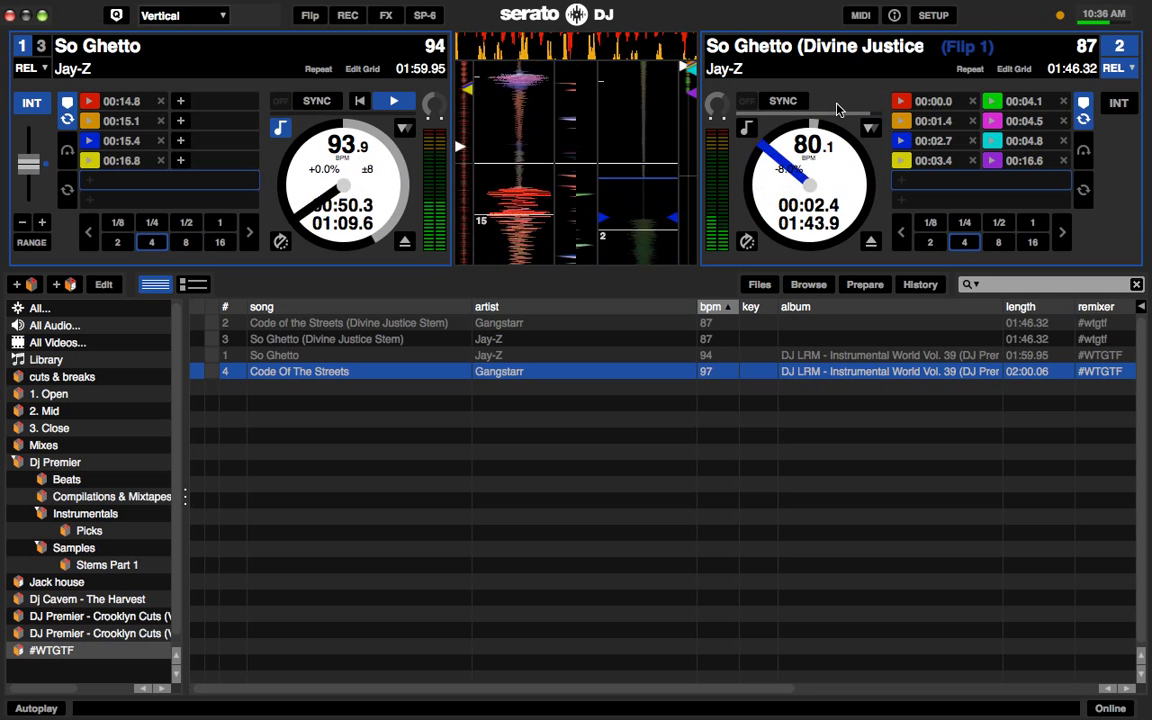
- Trigger deck 2's 80 bpm flip and load Spin Live from the Beats crate onto deck 1
left_click(1085, 151)
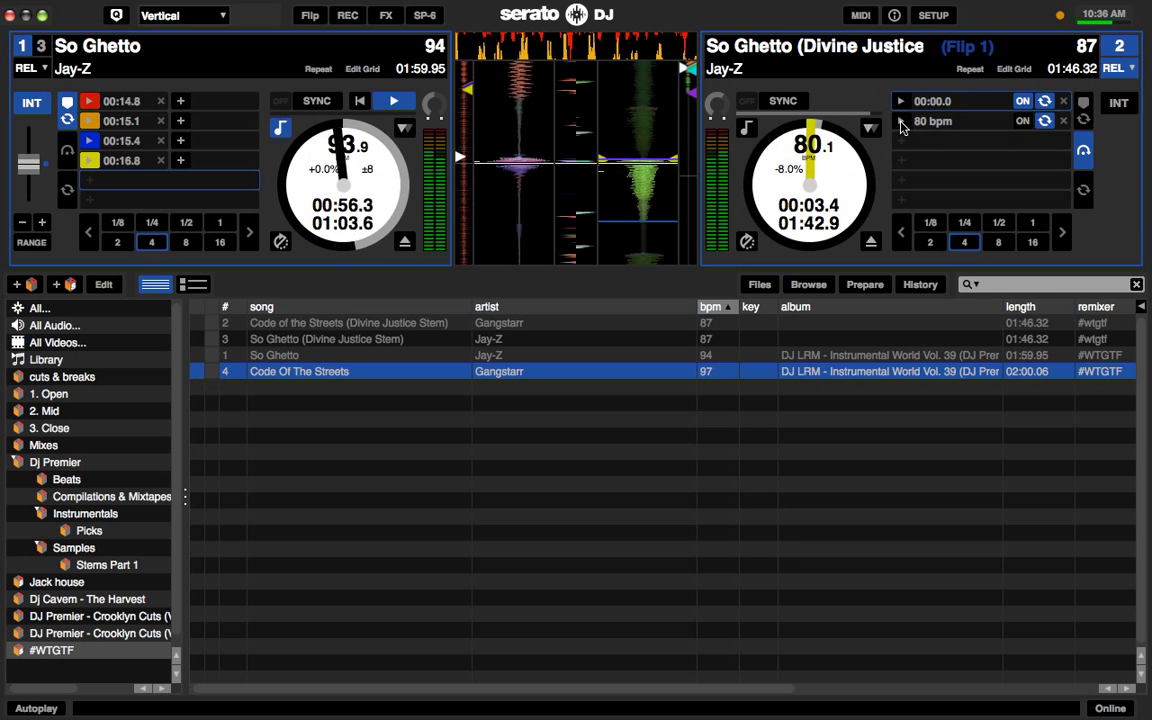
left_click(901, 121)
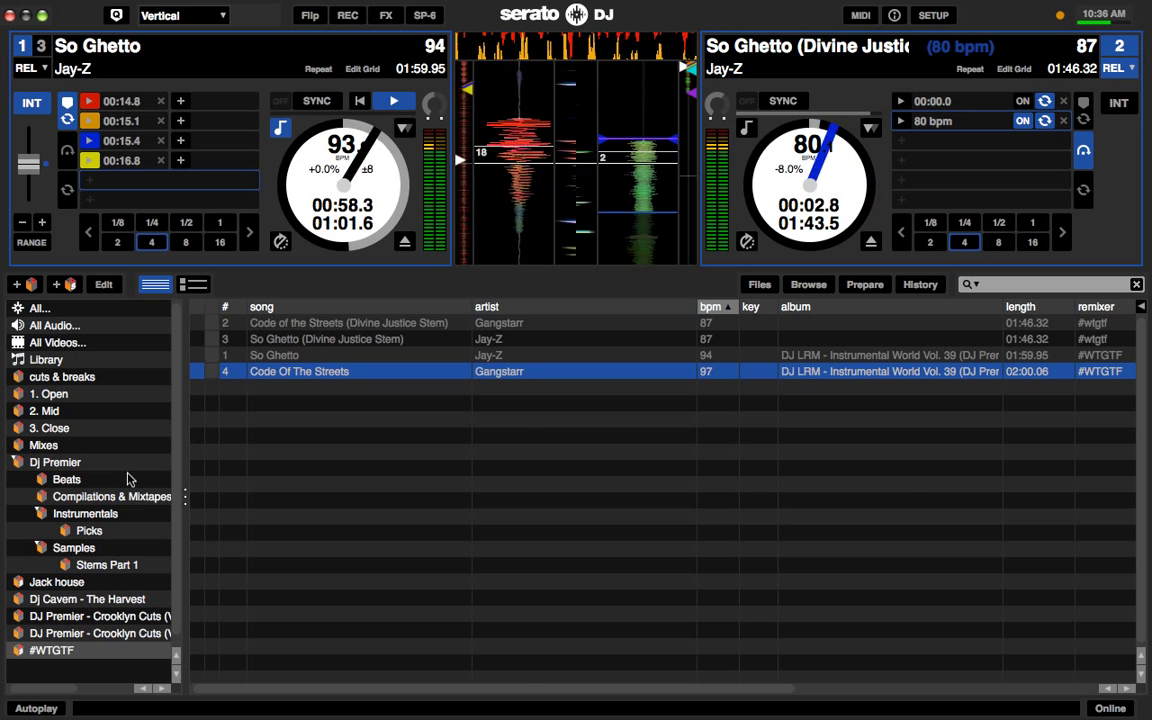
left_click(128, 480)
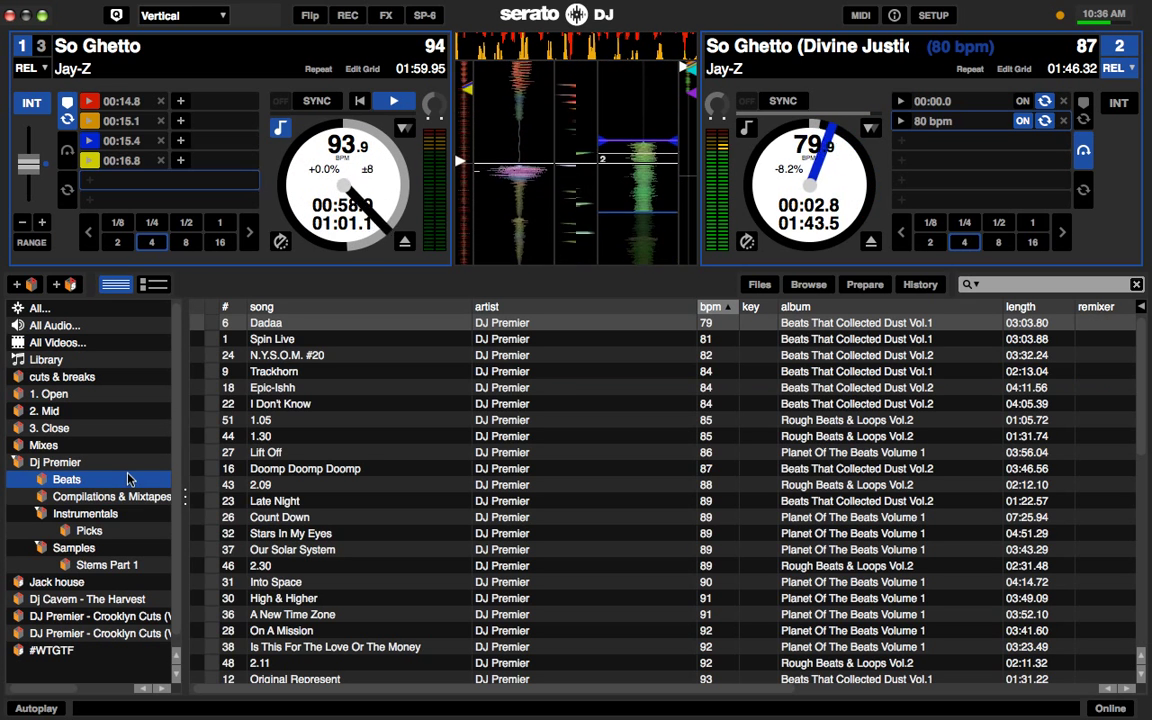
left_click(434, 340)
key("shift+Left")
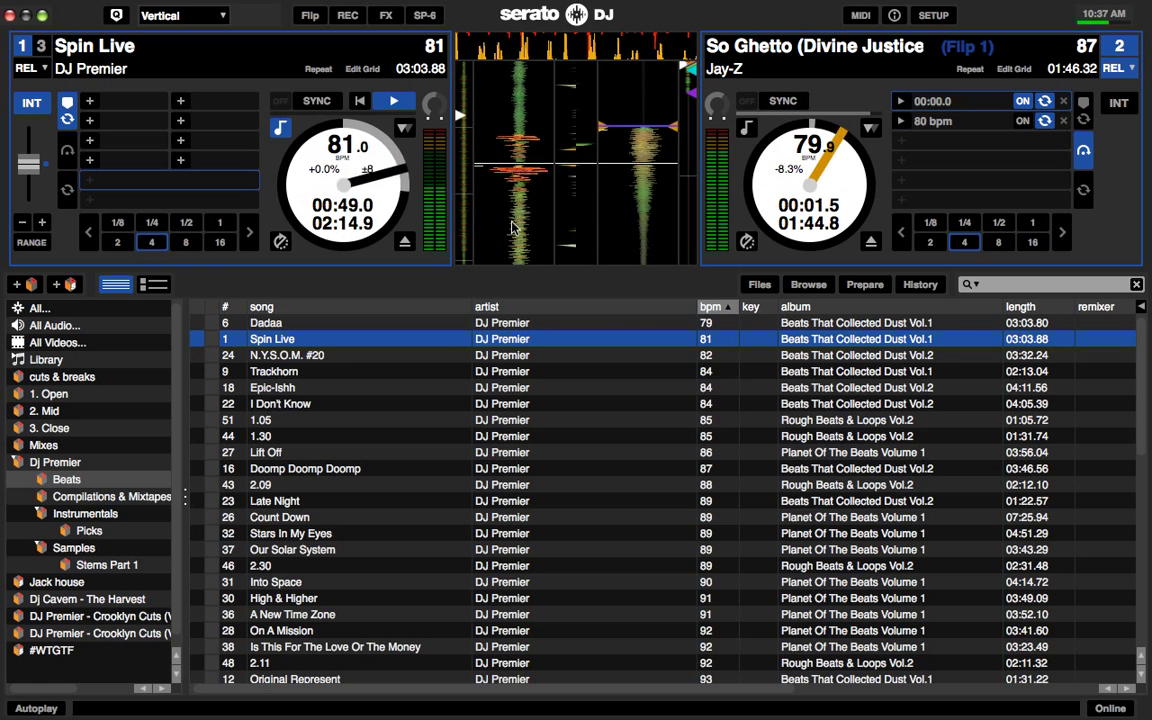
- Load So Ghetto from the #WTGTF crate onto deck 1 and jump to hot cue 1
left_click(125, 531)
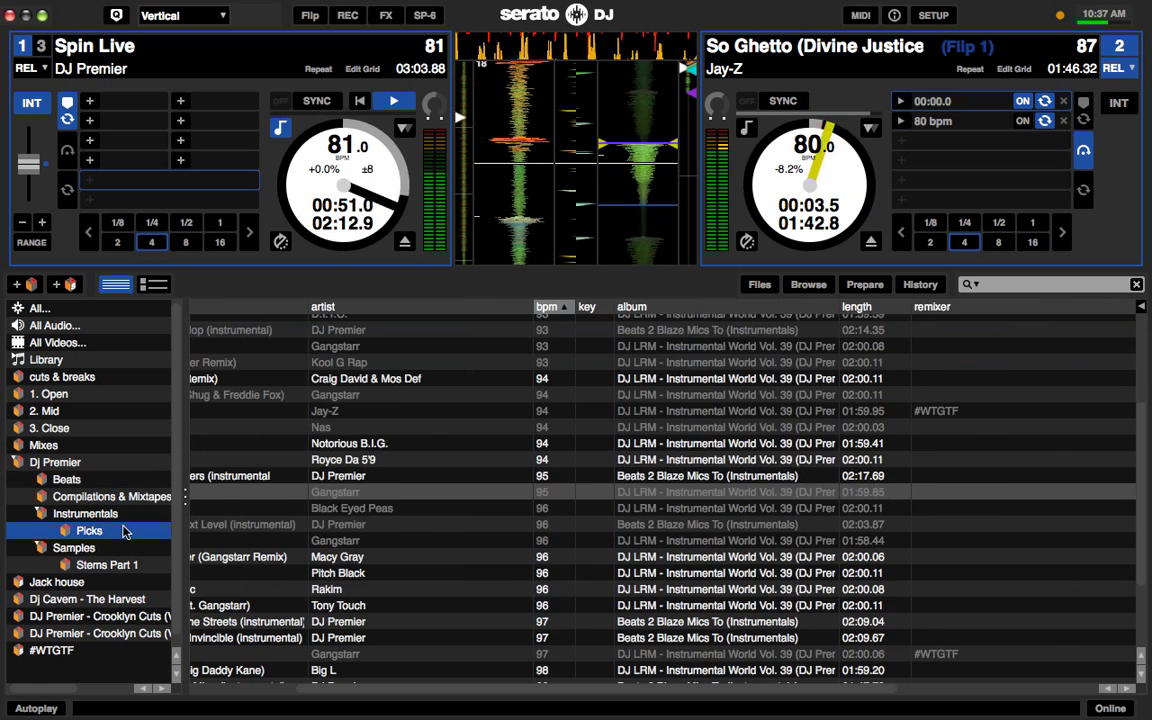
scroll(291, 498, "left", 5)
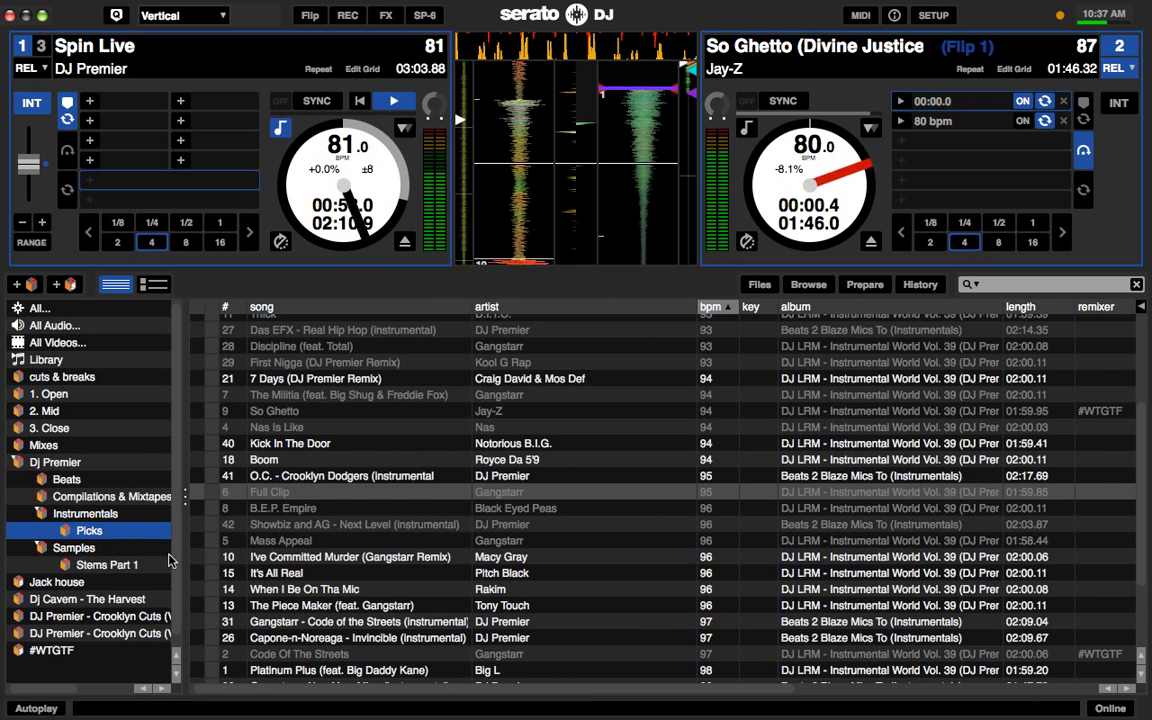
left_click(100, 648)
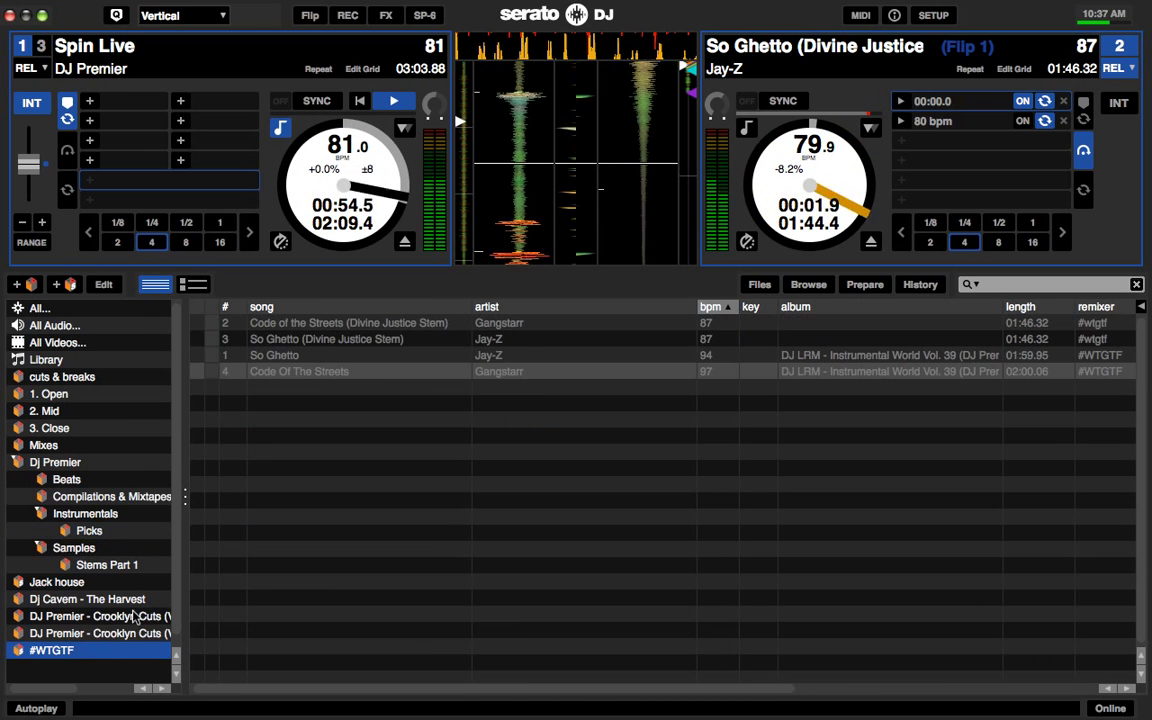
left_click(378, 356)
key("shift+Left")
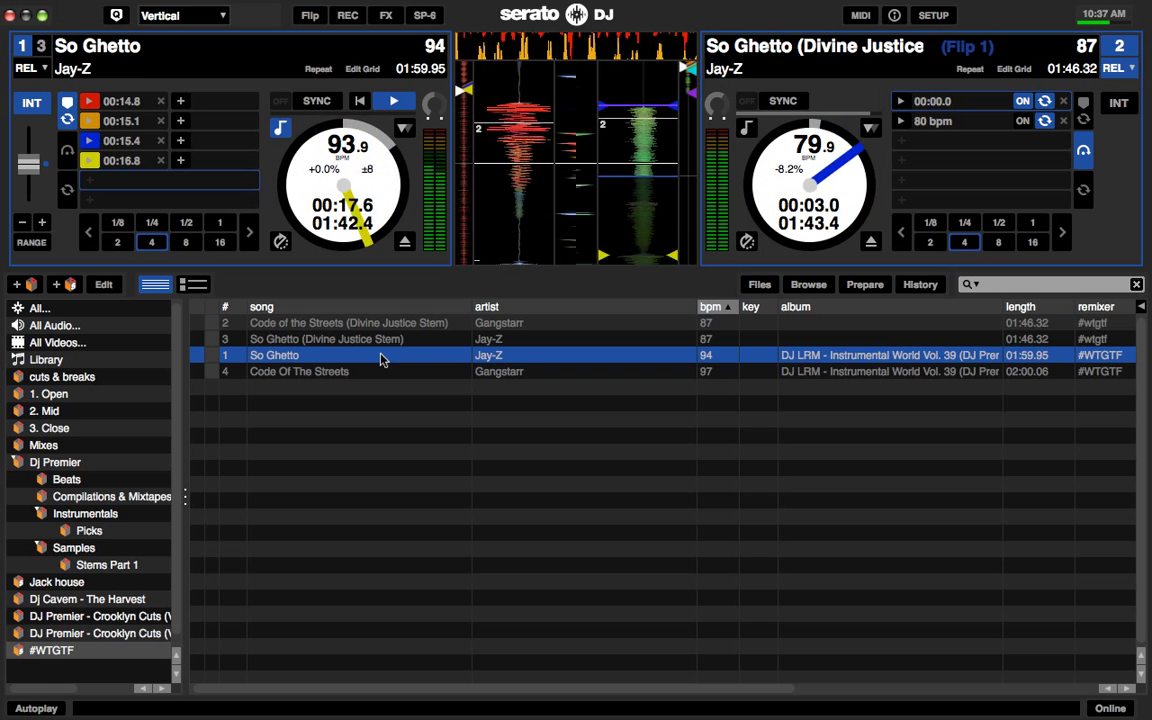
key("1")
key("1")
key("1")
key("1")
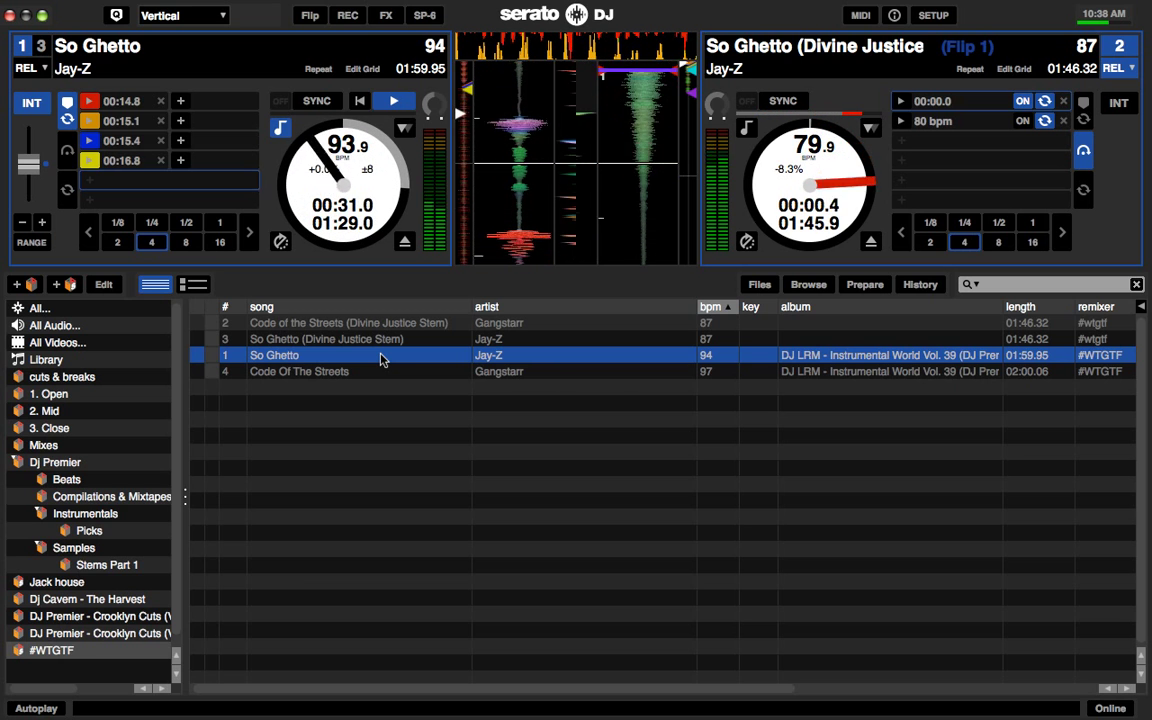
- Open the Stems Part 1 crate and load DJ Premier Stems 13-Audio onto deck 2
left_click(130, 565)
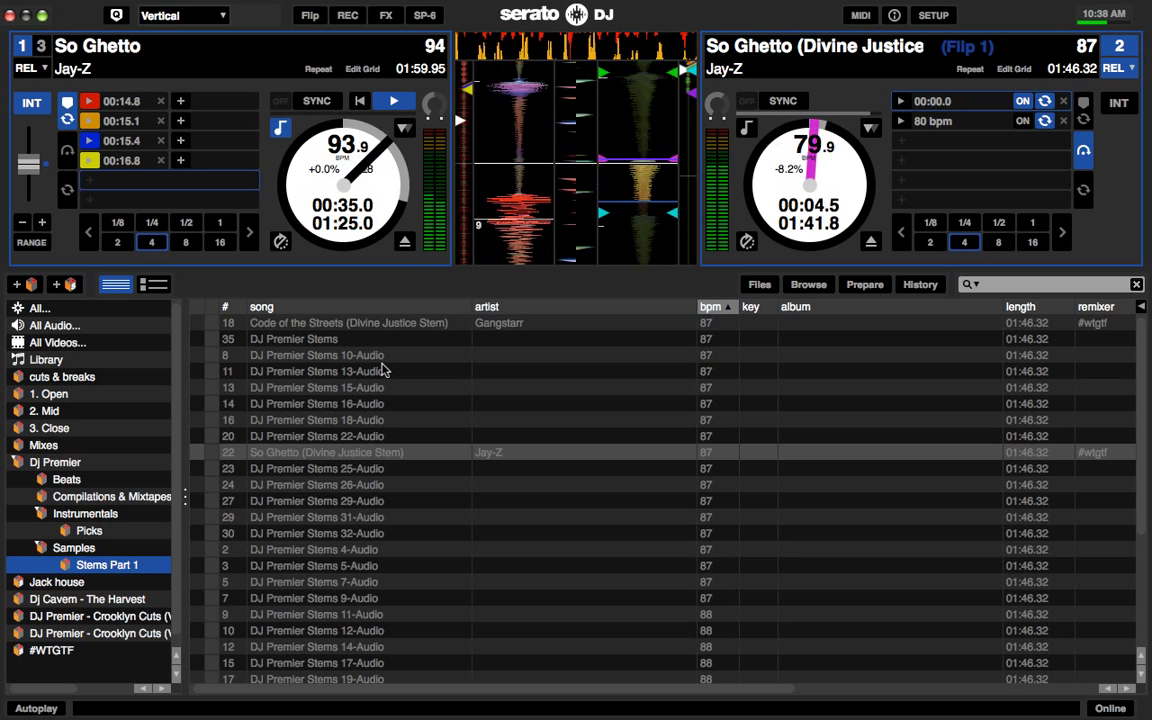
scroll(381, 371, "down", 5)
scroll(381, 371, "up", 5)
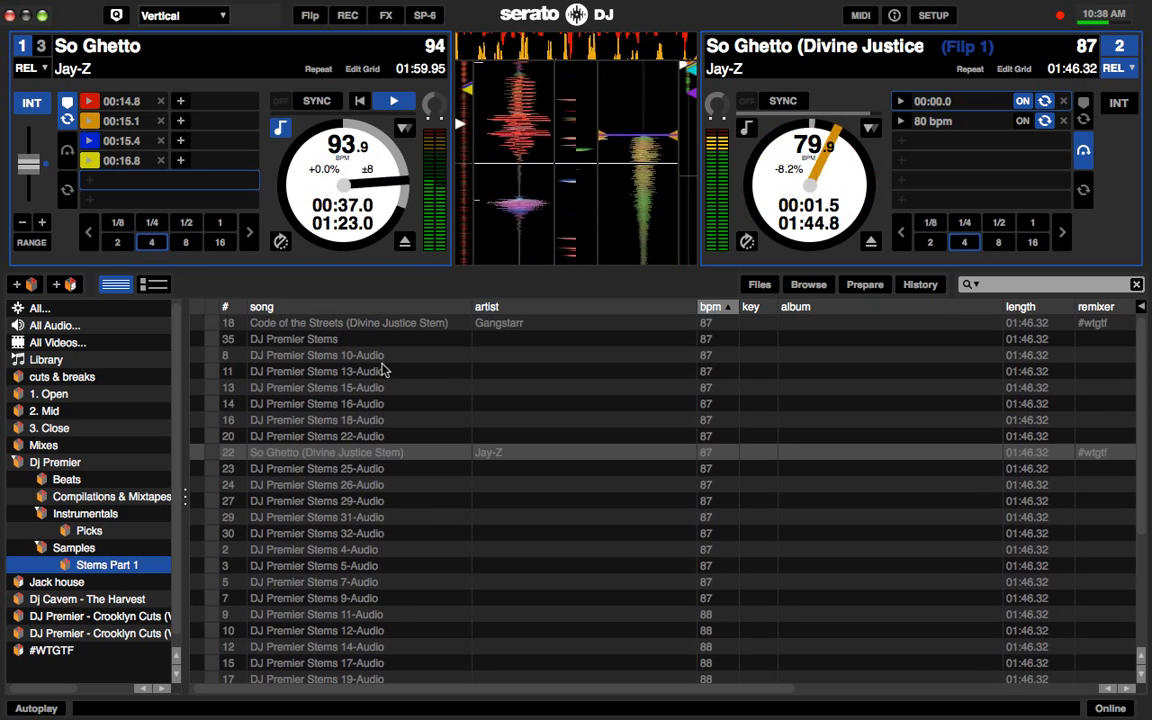
left_click(405, 371)
key("shift+Right")
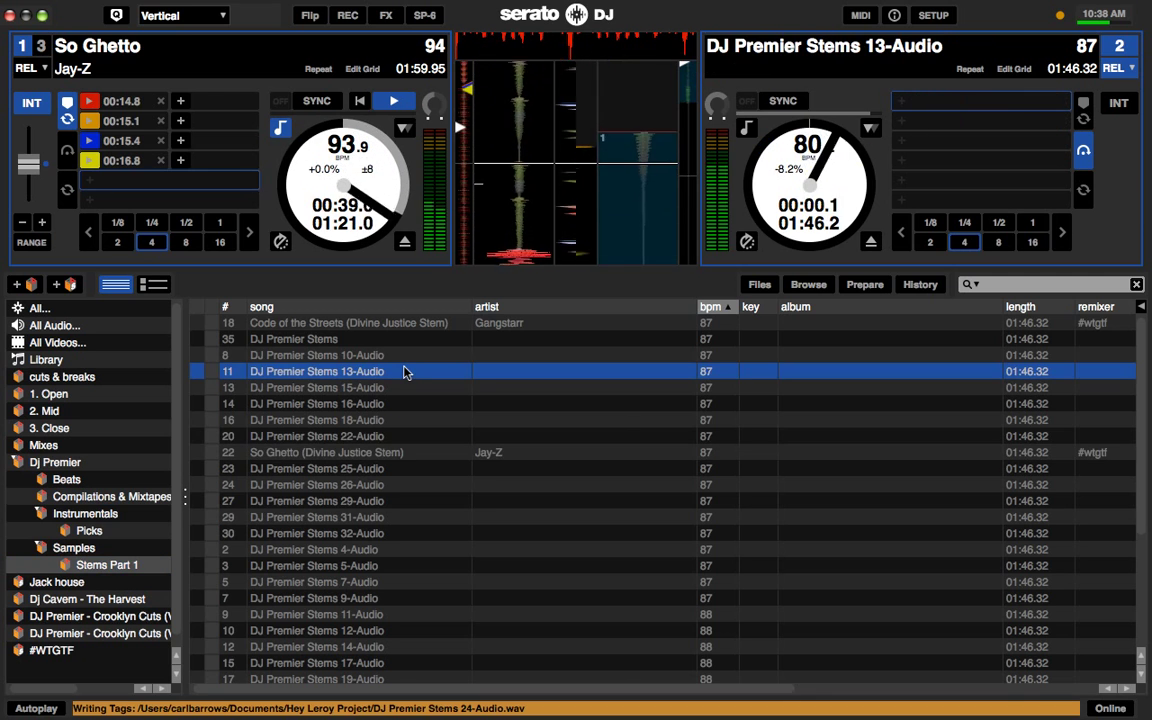
- Load DJ Premier Stems 16-Audio and 18-Audio onto deck 2, then move down the list to 29-Audio
key("Down")
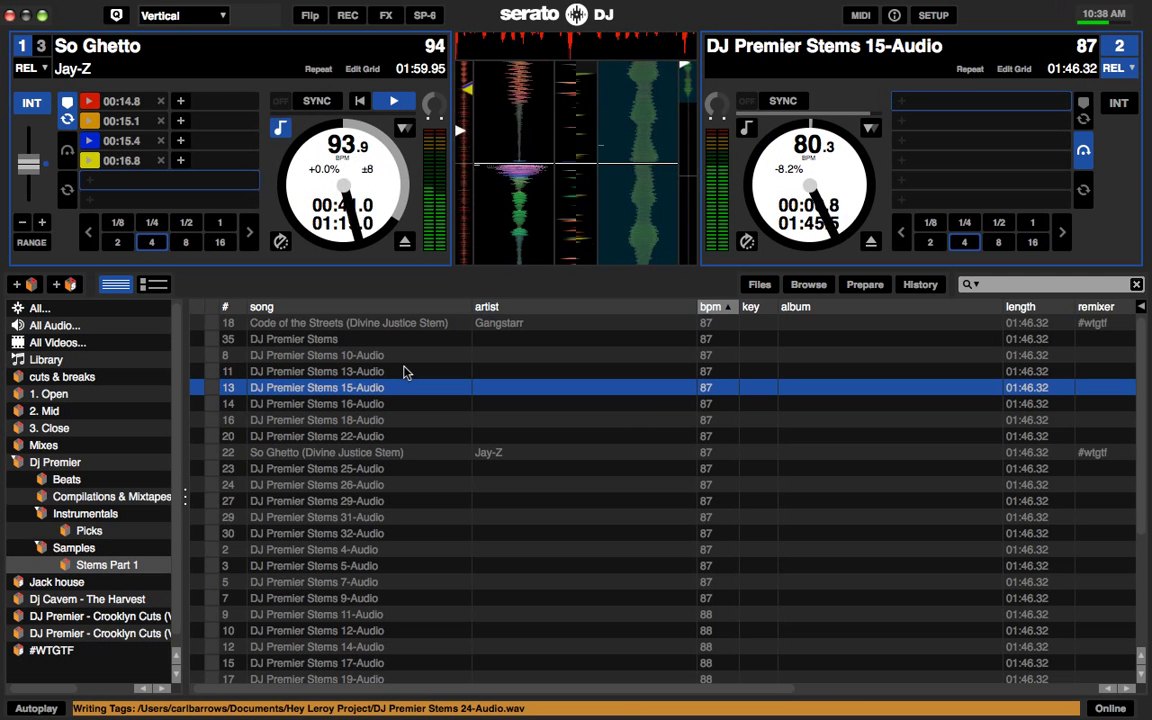
key("Down")
key("shift+Right")
key("Down")
key("shift+Right")
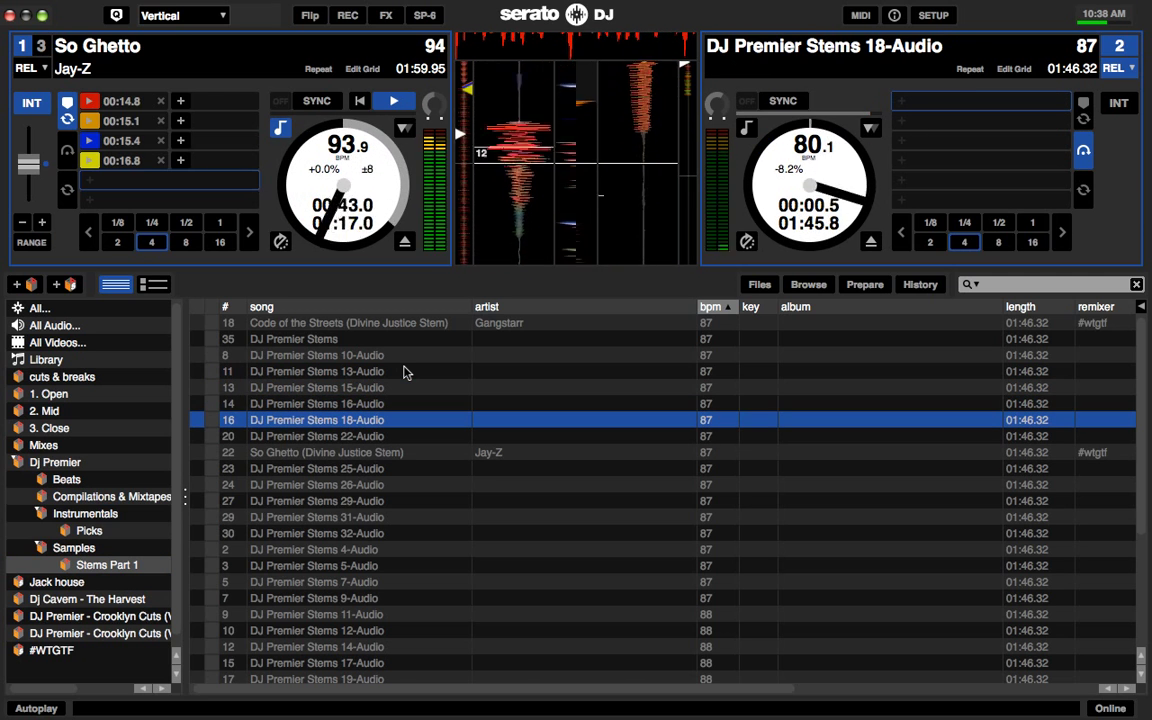
key("Down")
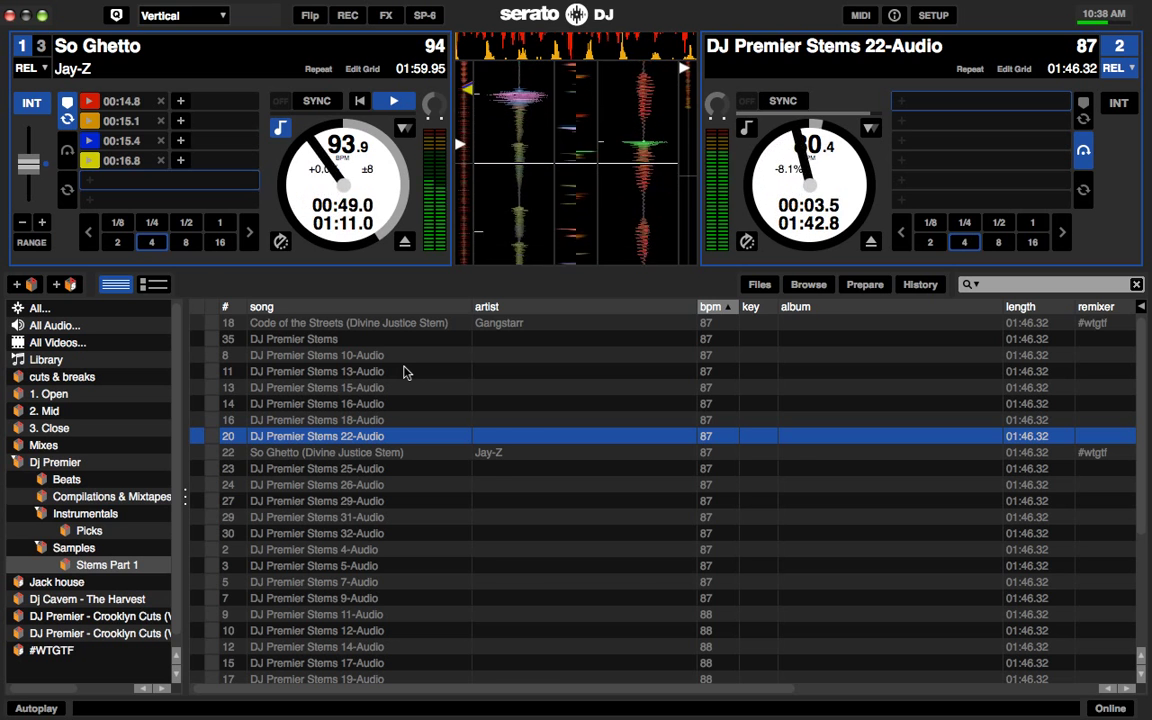
key("Down")
key("Down")
key("Down")
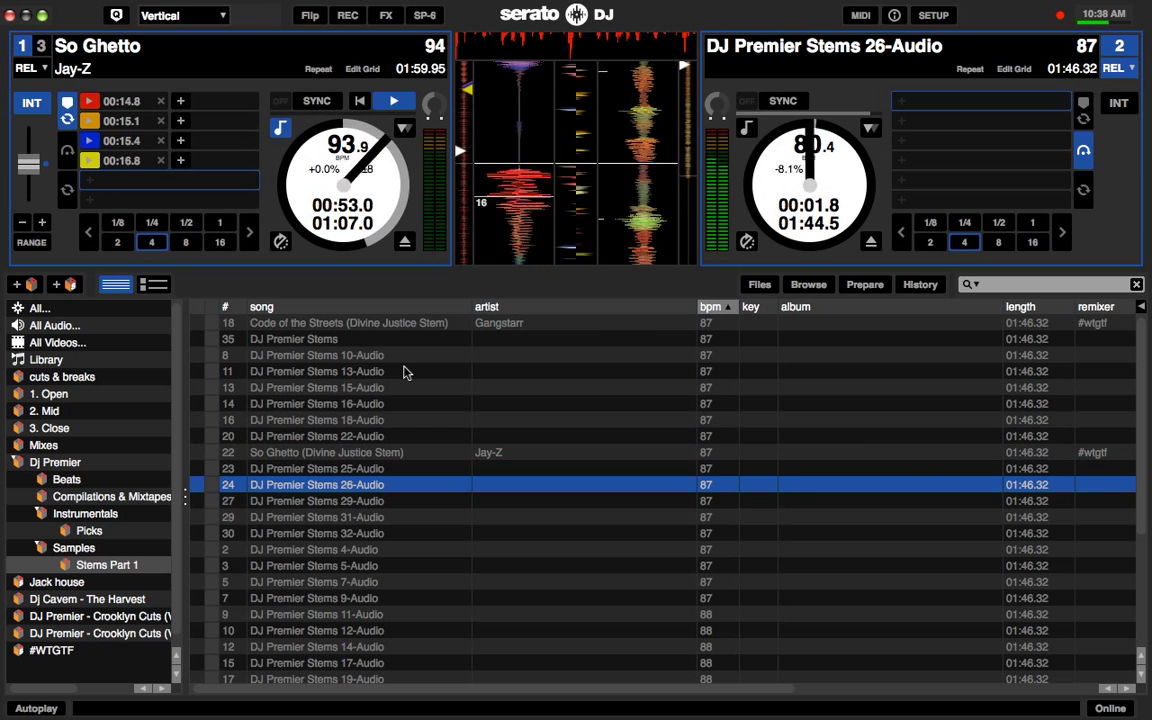
key("Down")
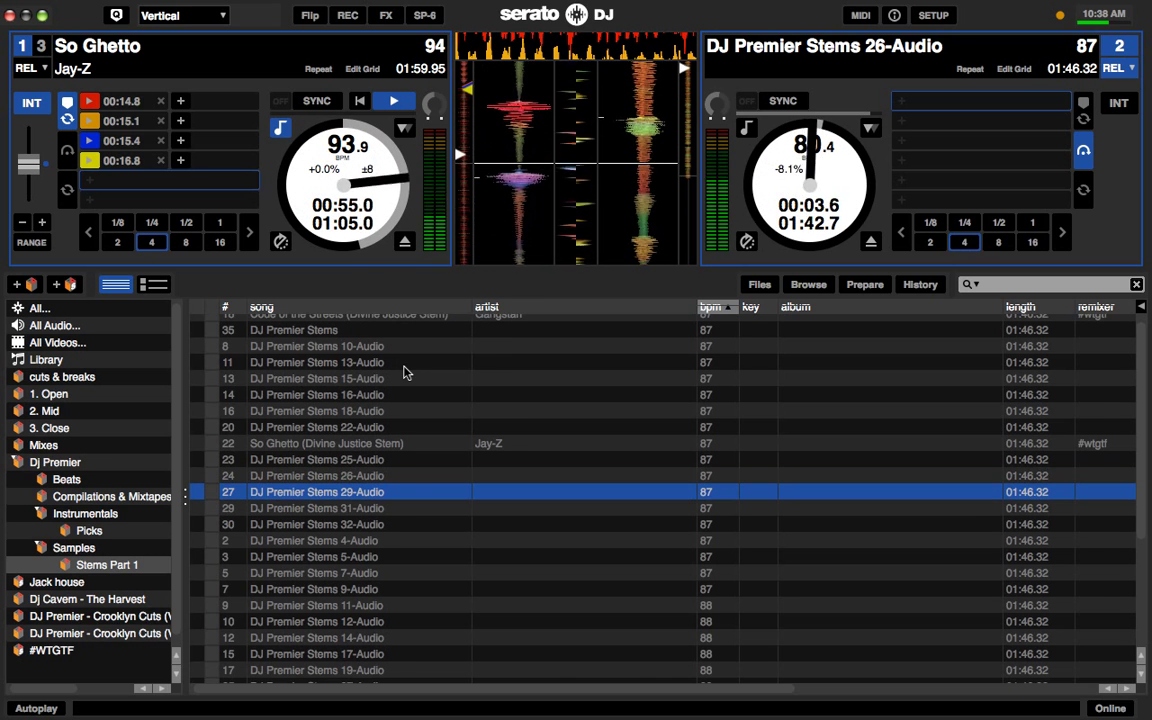